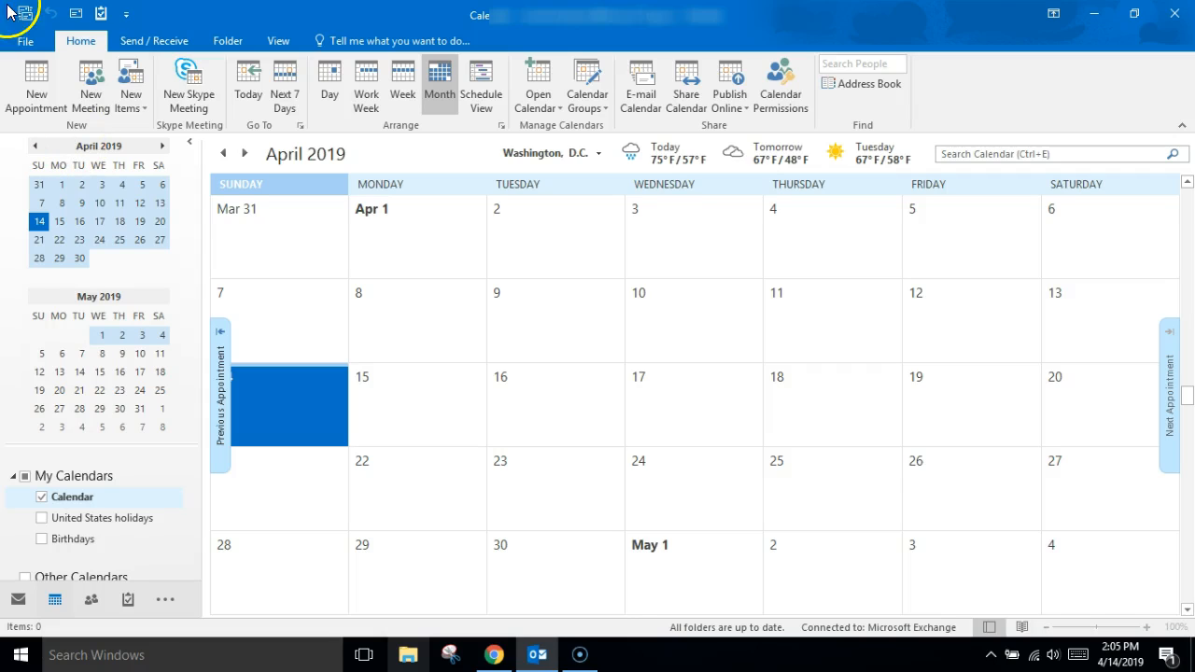
left_click(33, 89)
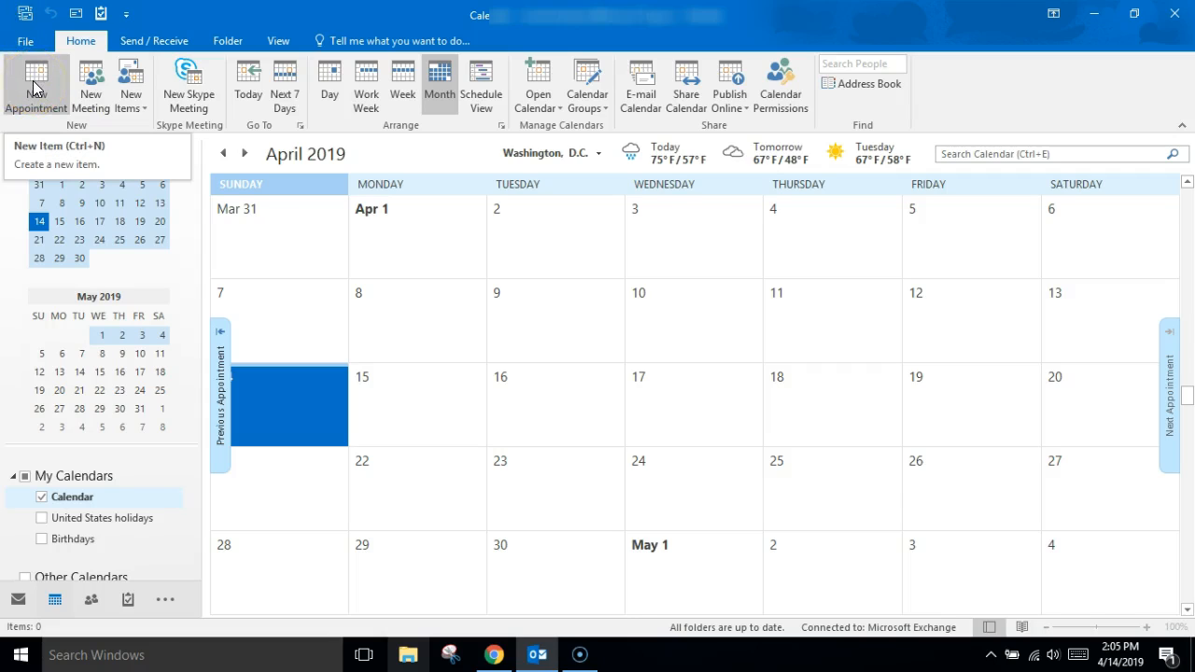
left_click(537, 322)
left_click(537, 315)
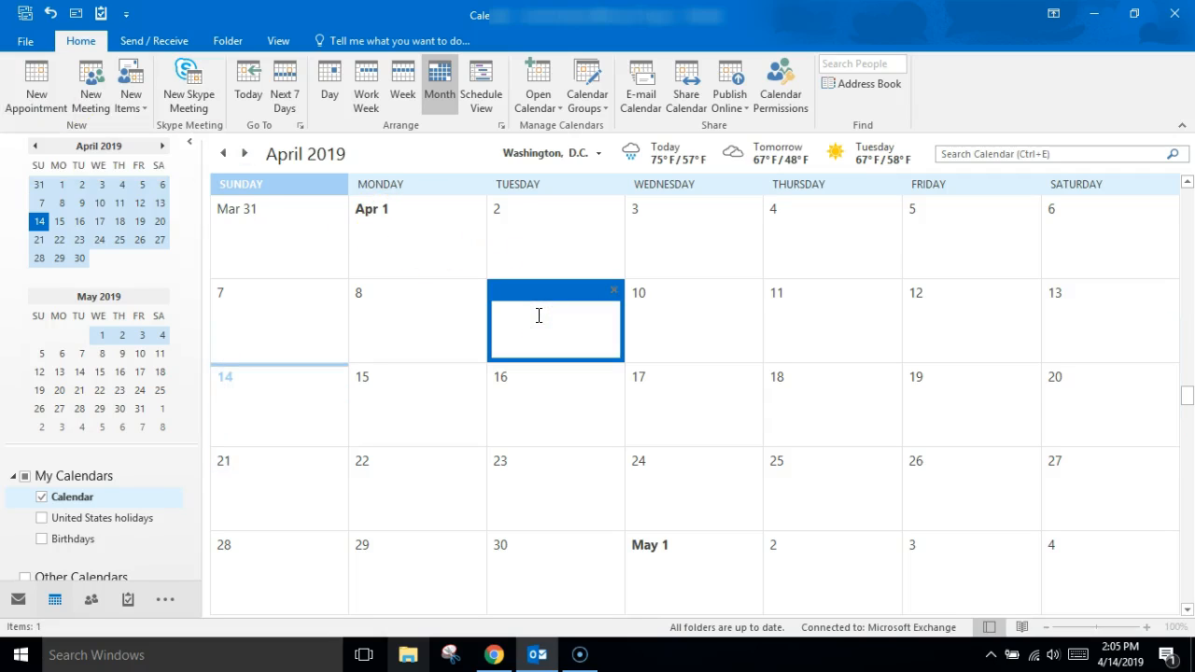
right_click(538, 313)
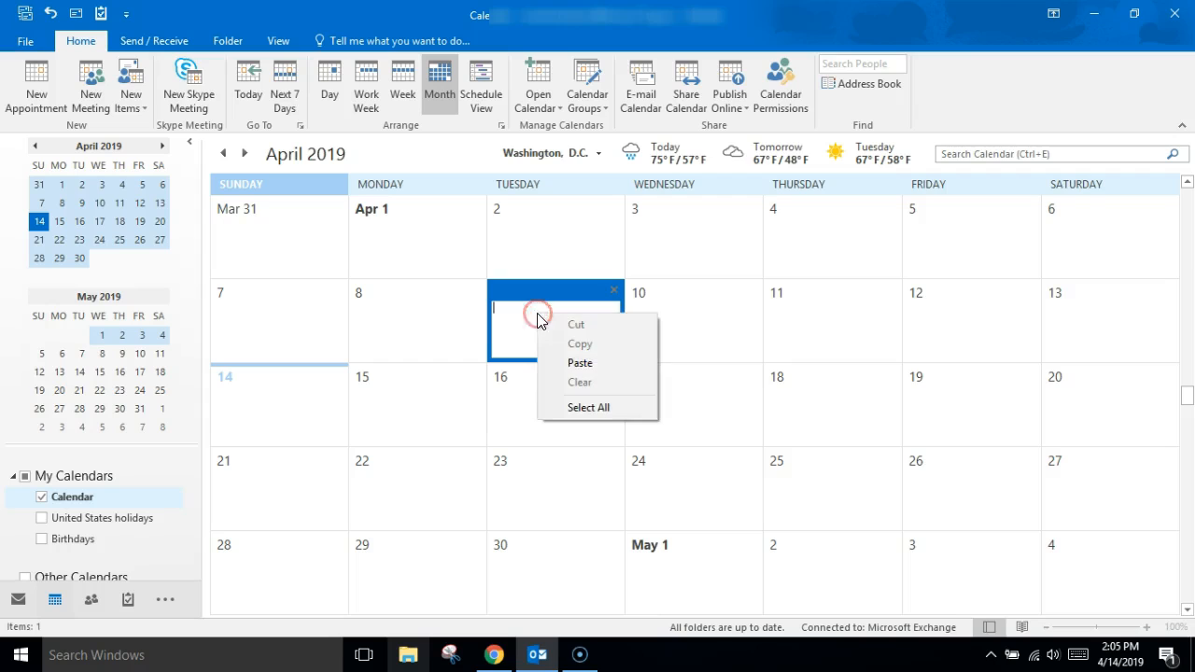
Create a new appointment on Tuesday, April 2, 2019 with the subject "Create Video" and the location "Room 201".
left_click(531, 264)
right_click(531, 265)
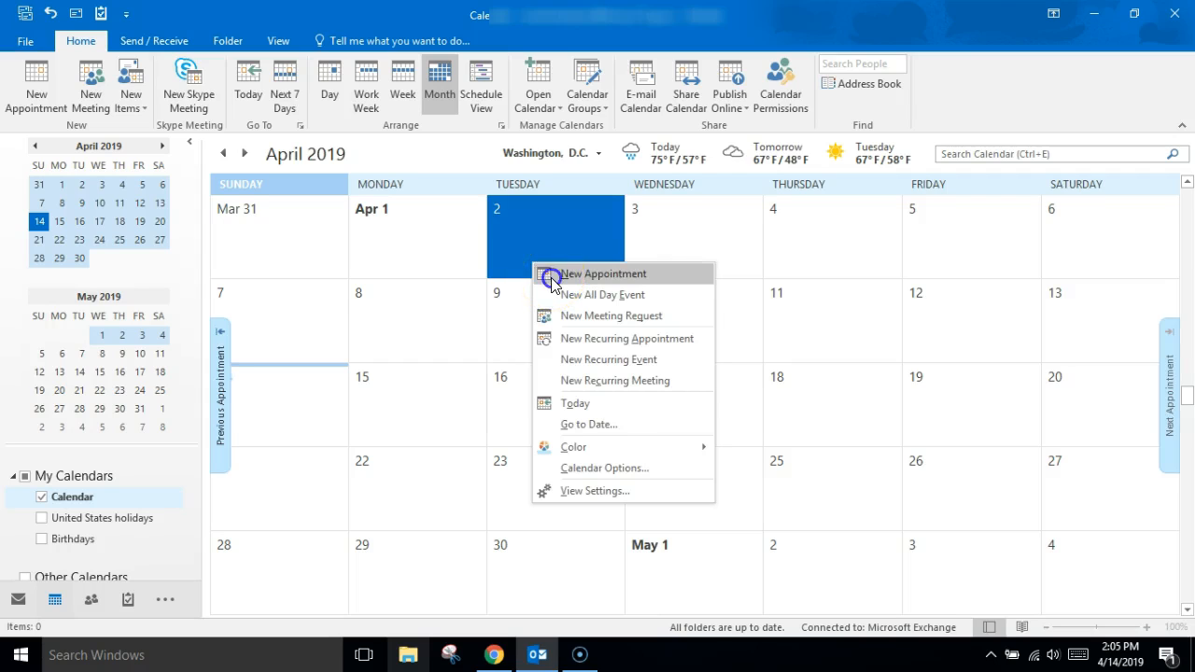
left_click(552, 276)
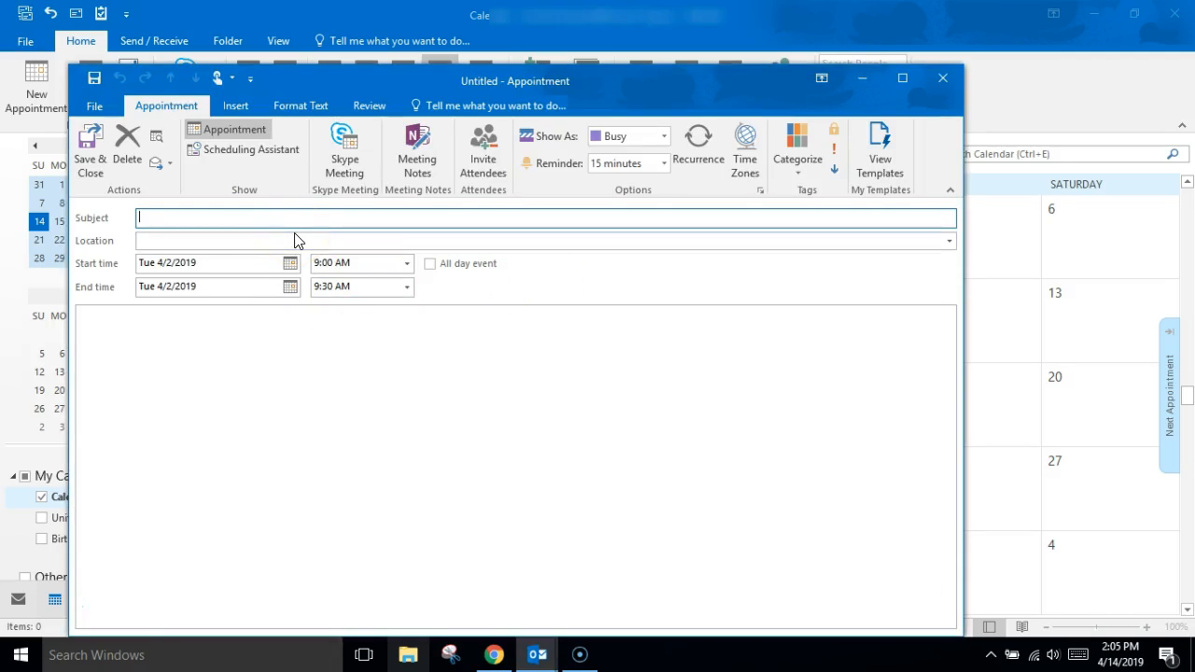
type("Create Video")
left_click(295, 240)
type("Room 201")
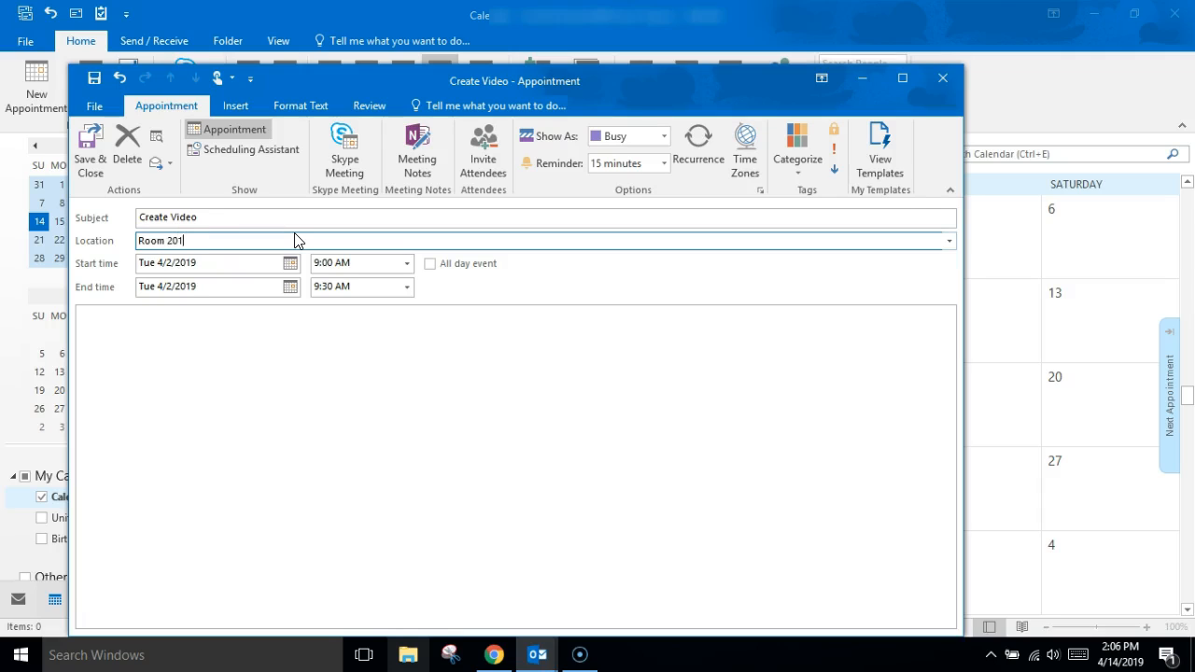
Set the appointment to start at 4:30 AM and end at 6:00 AM.
left_click(290, 264)
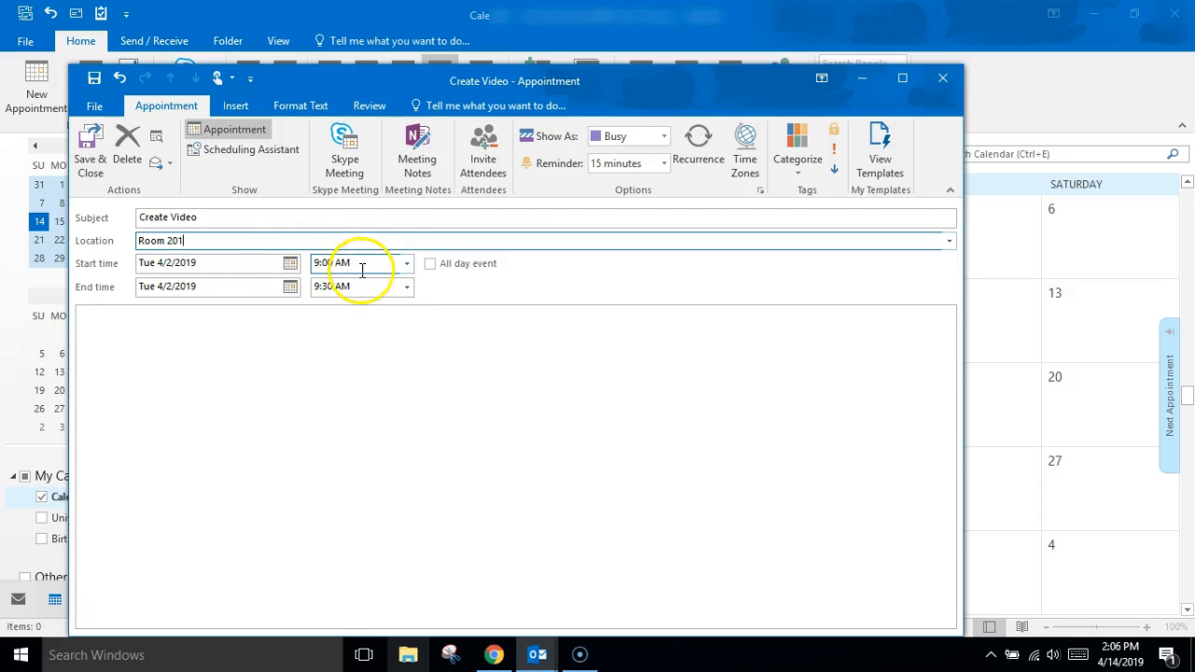
left_click(406, 264)
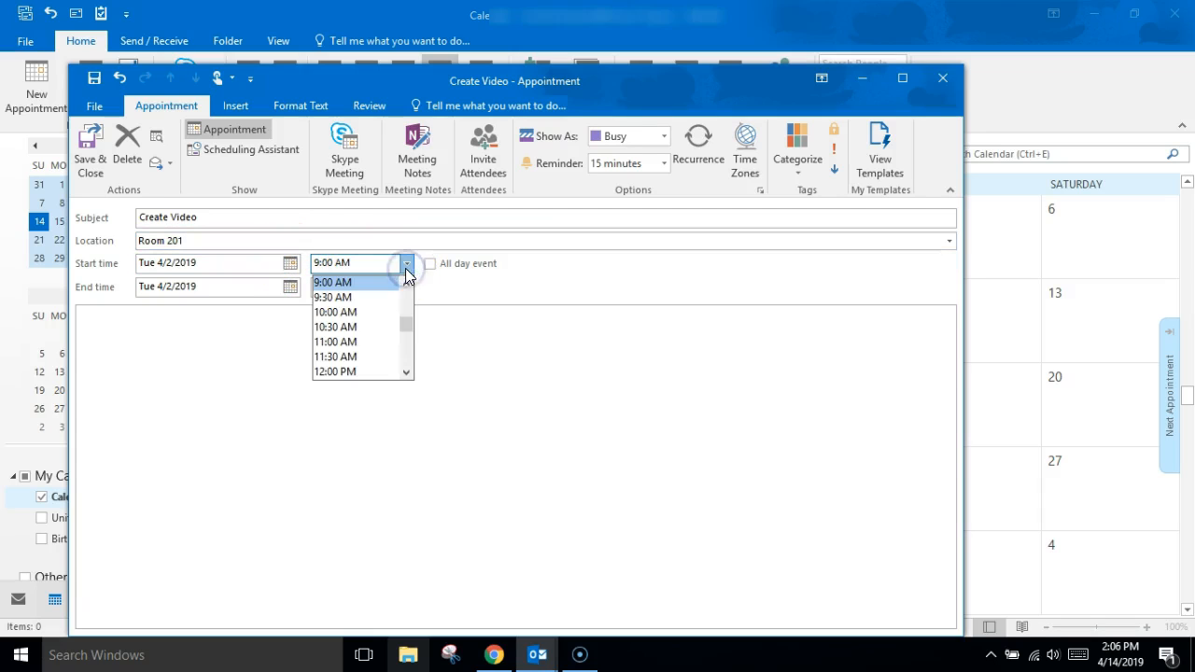
left_click(407, 286)
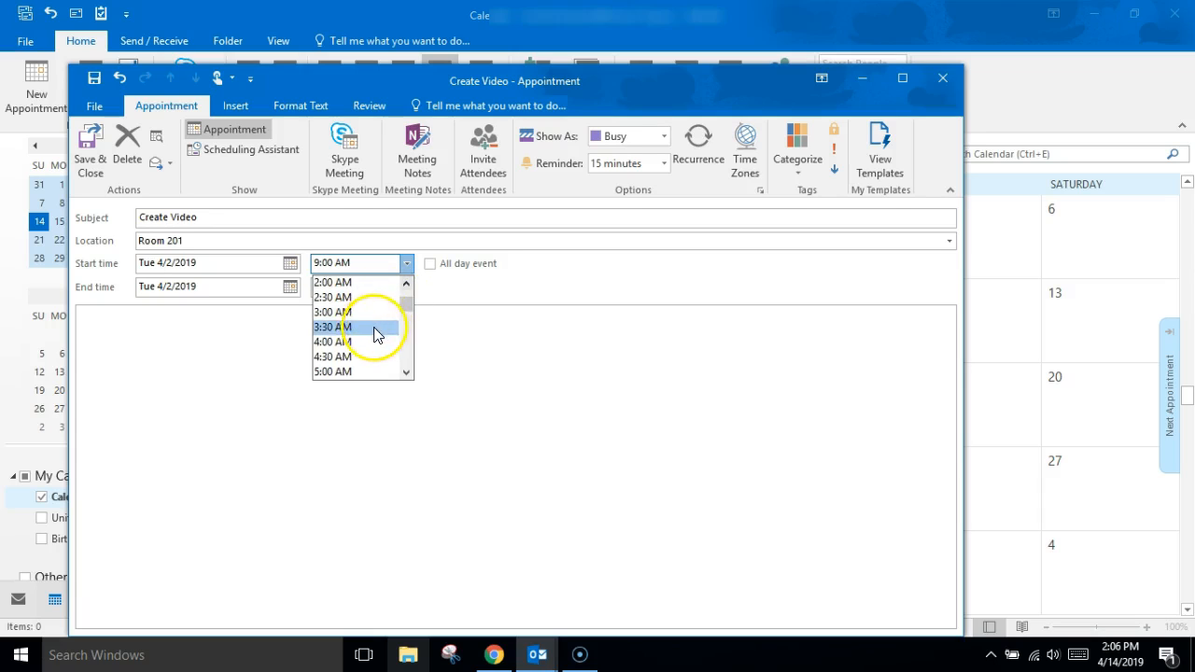
left_click(371, 358)
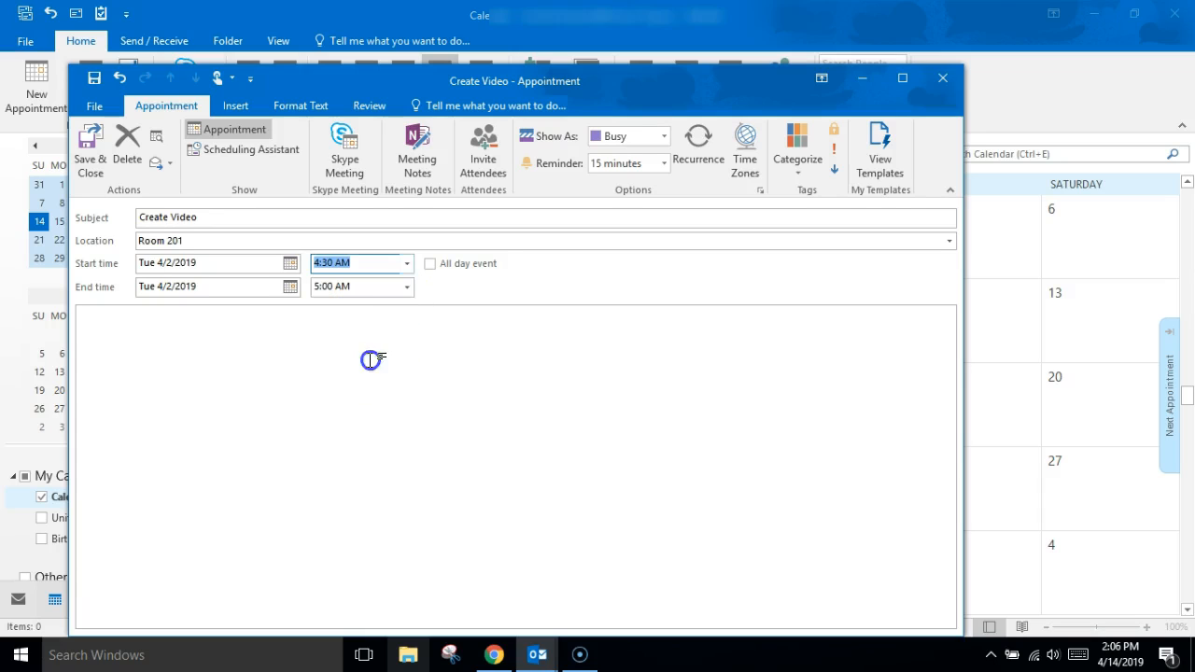
left_click(408, 286)
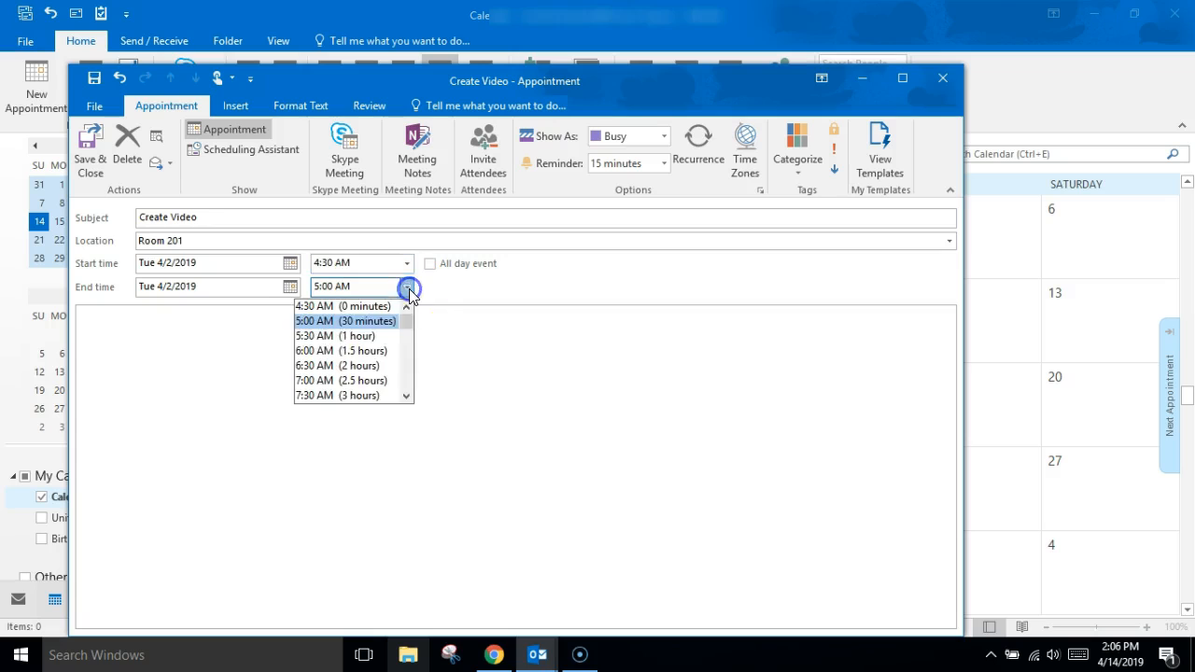
left_click(390, 353)
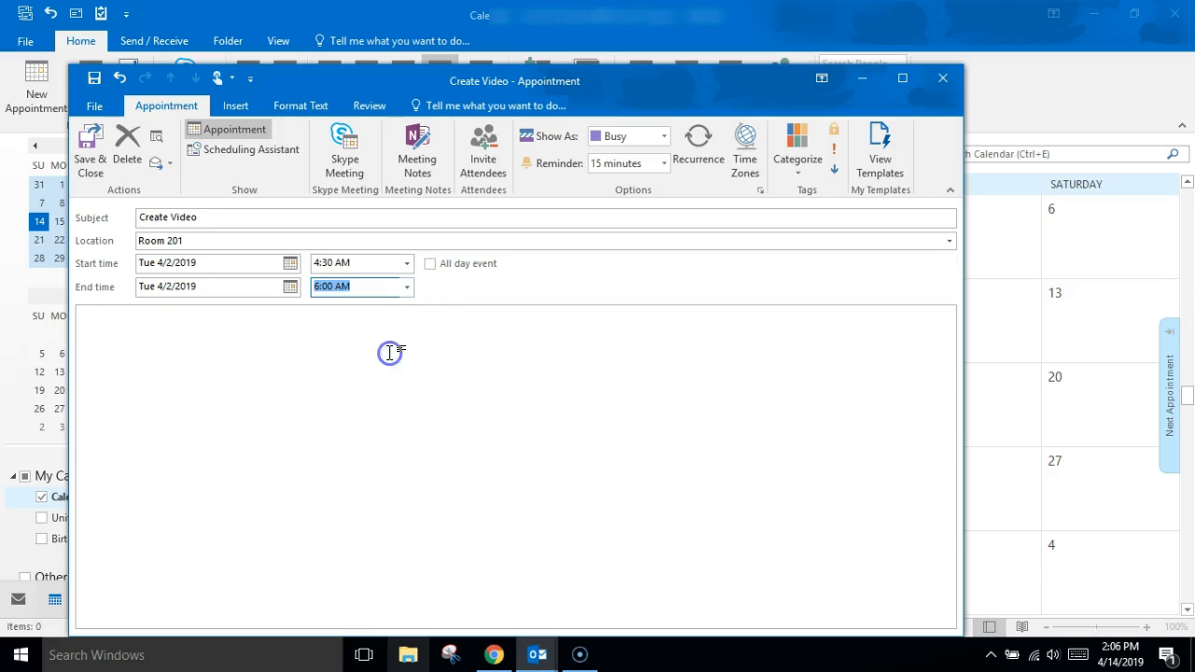
Make the appointment an all-day event and look through its Show As availability choices.
left_click(432, 265)
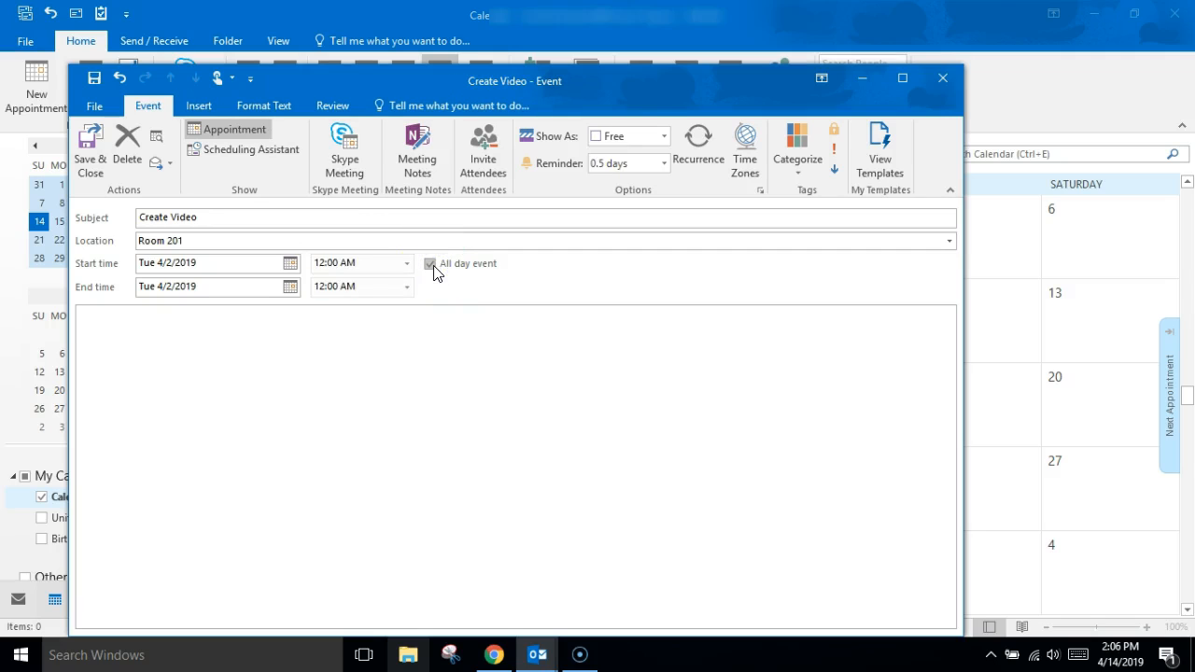
left_click(662, 140)
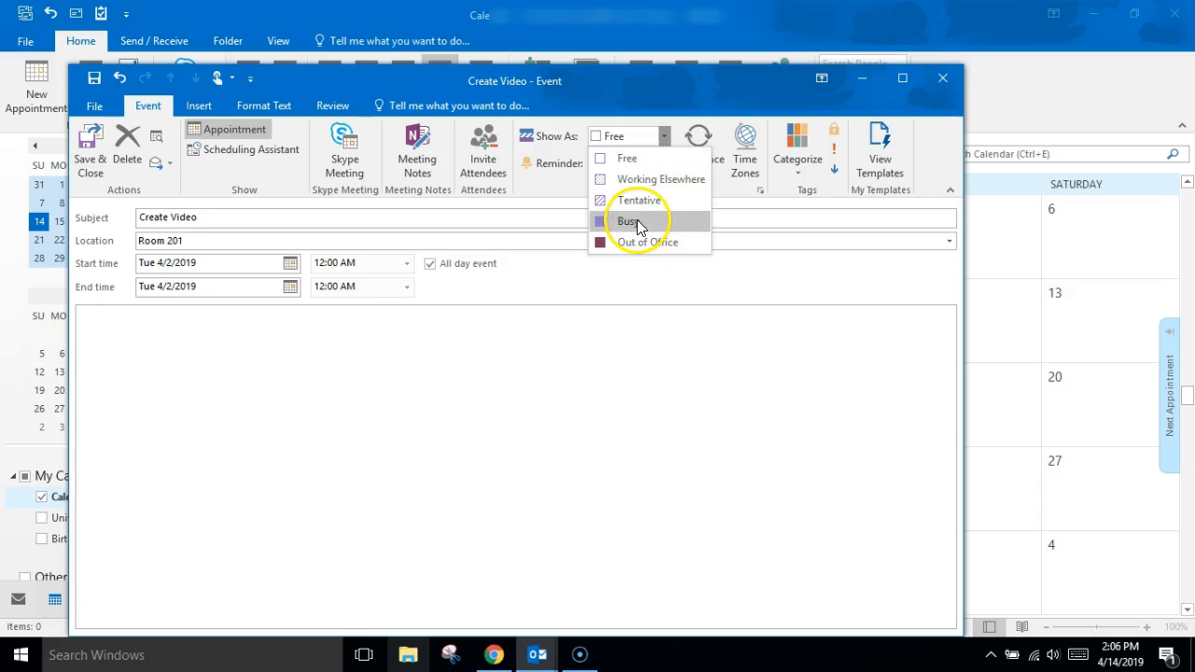
left_click(597, 368)
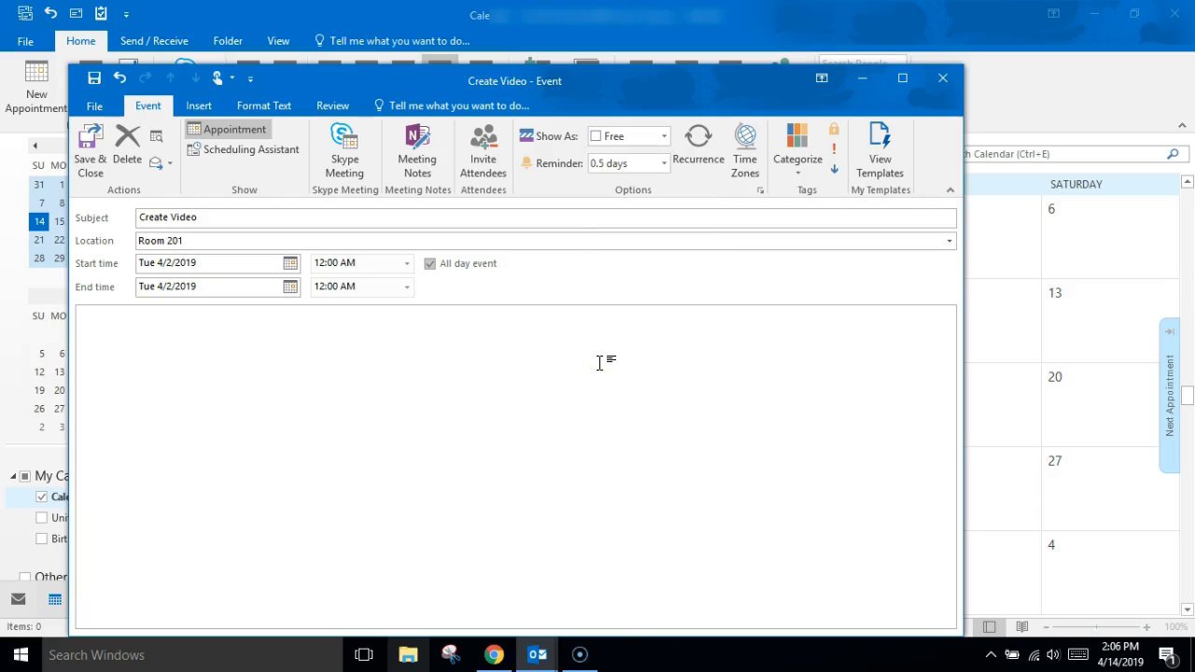
left_click(596, 224)
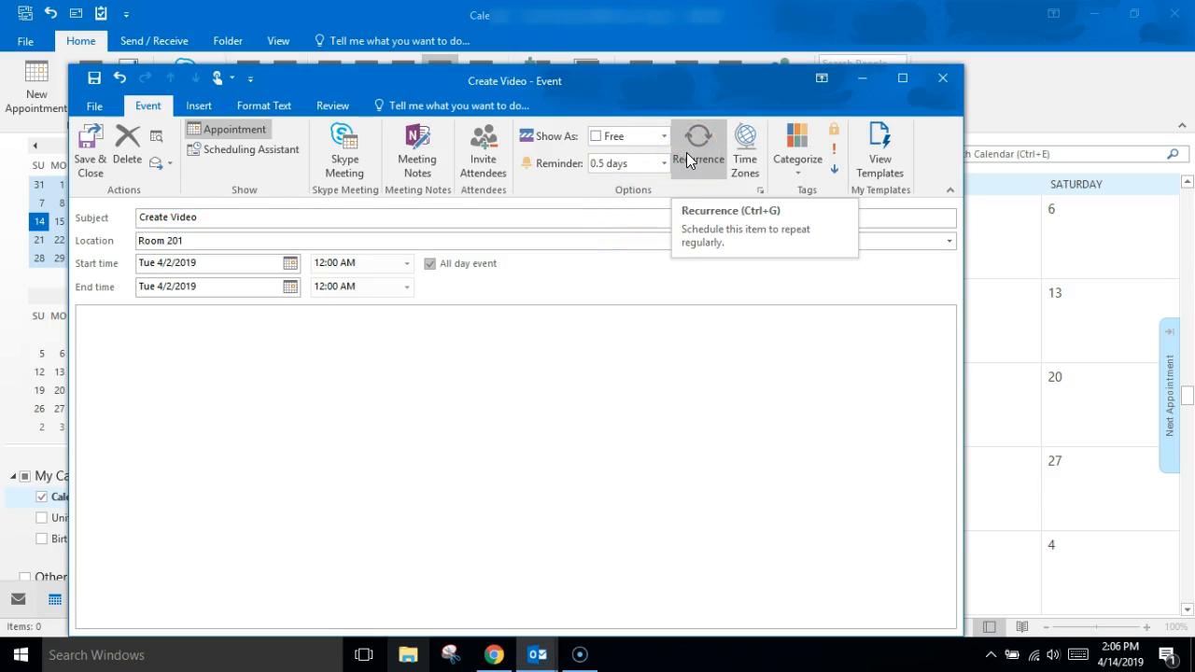
left_click(745, 162)
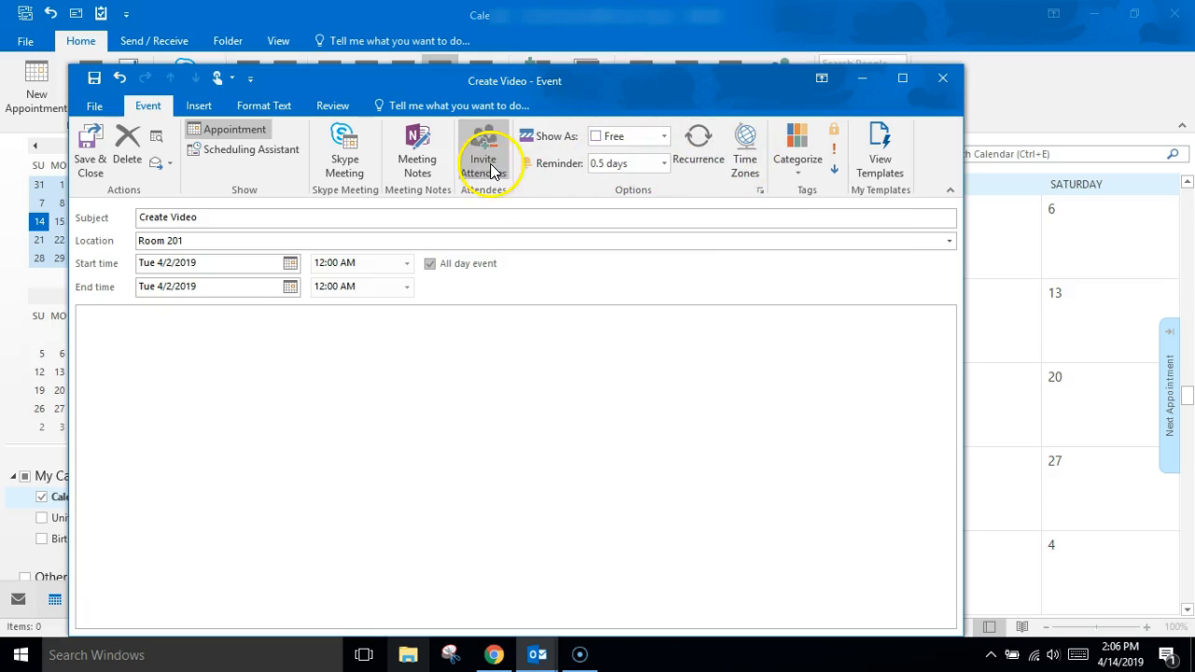
View the event in the Scheduling Assistant, and close the event without saving it.
left_click(243, 150)
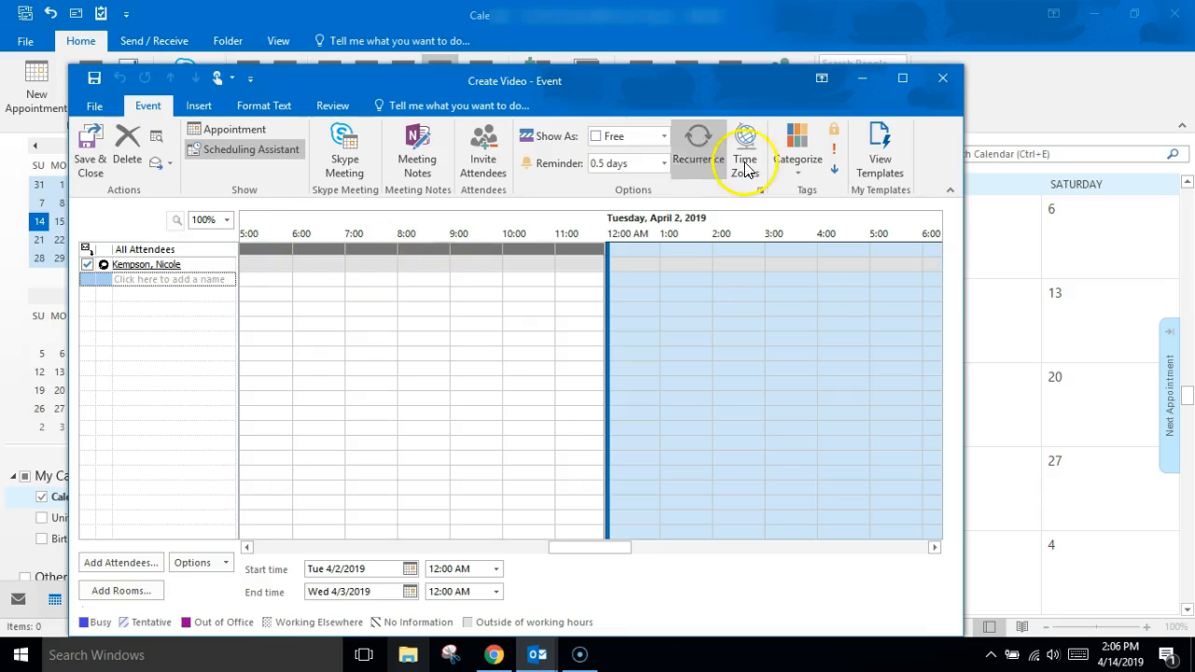
left_click(926, 84)
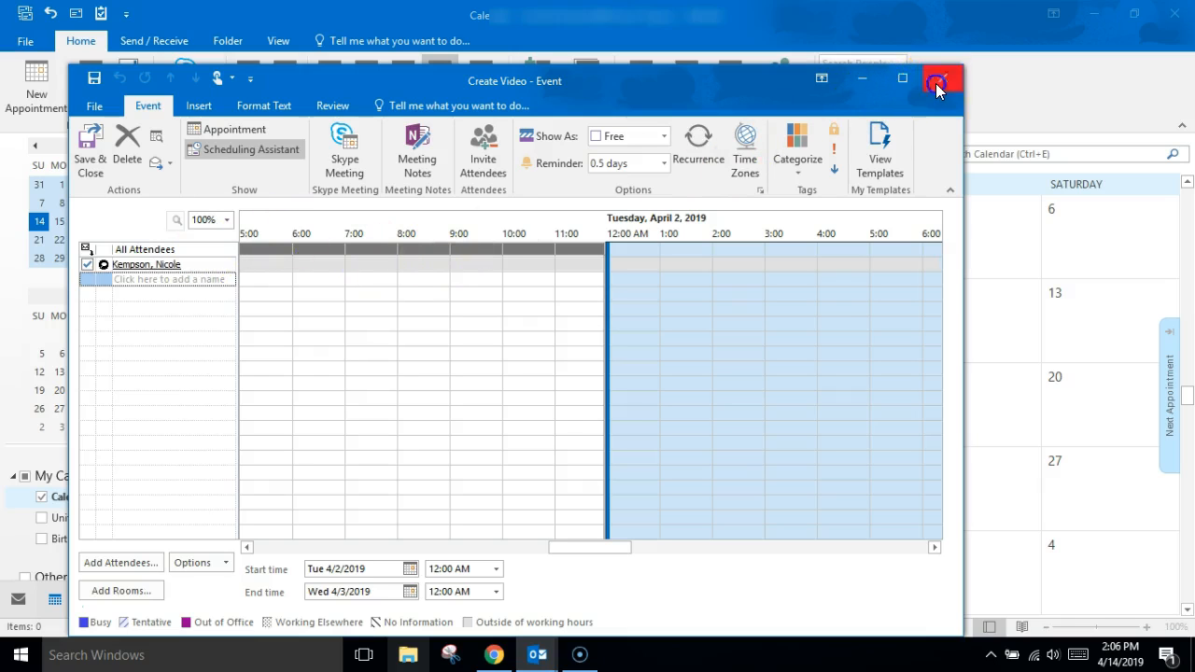
left_click(604, 376)
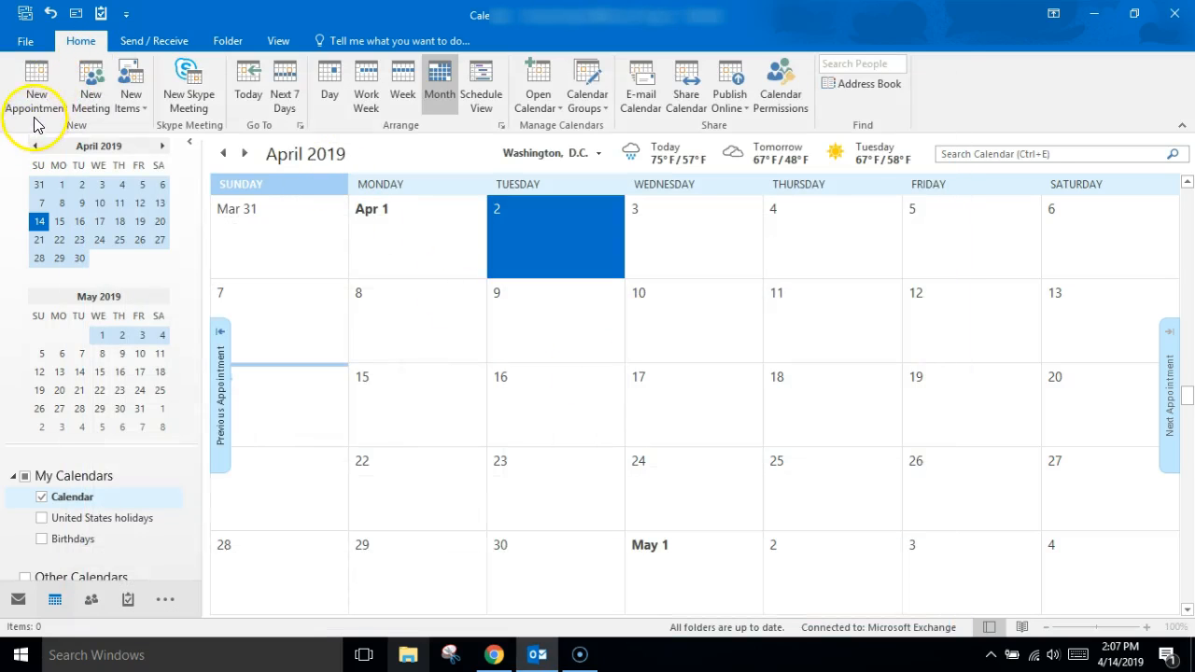
Start a new meeting request for April 2, 2019 and add the suggested contact as an attendee.
left_click(91, 93)
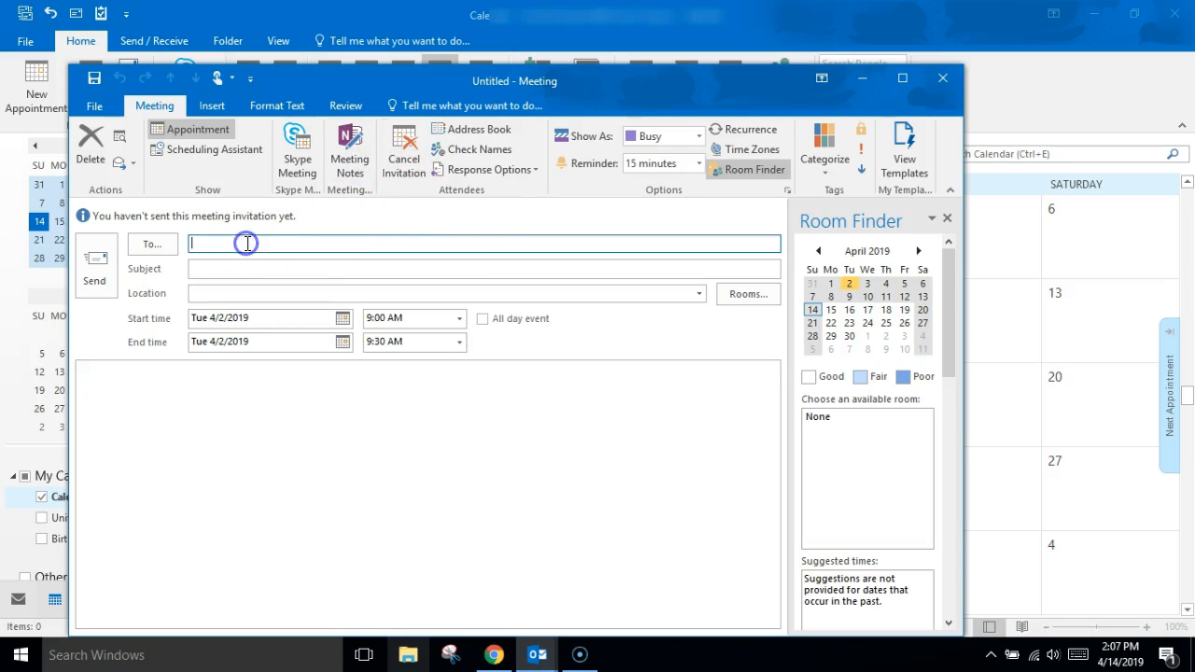
left_click(174, 252)
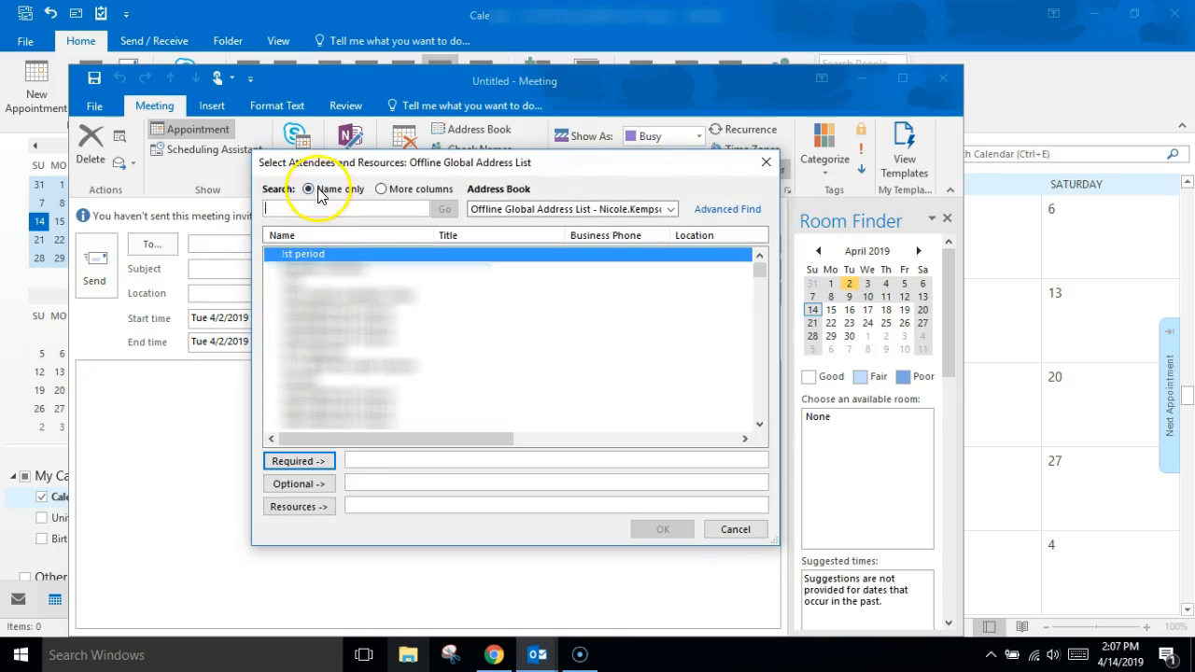
left_click(763, 166)
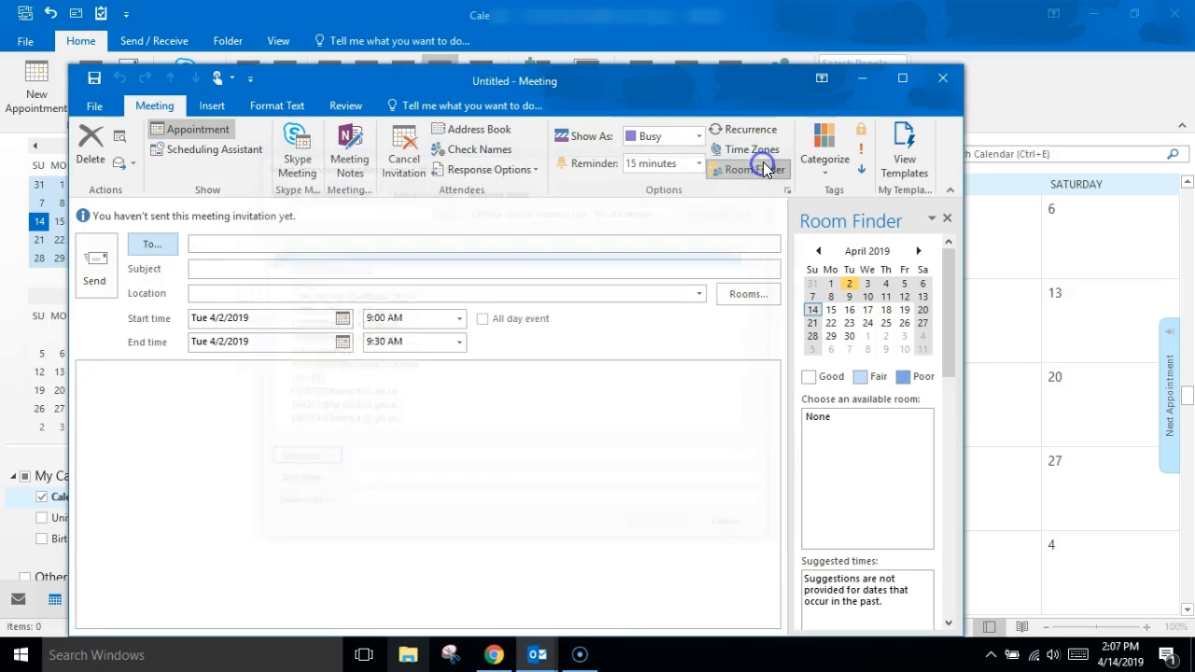
left_click(251, 246)
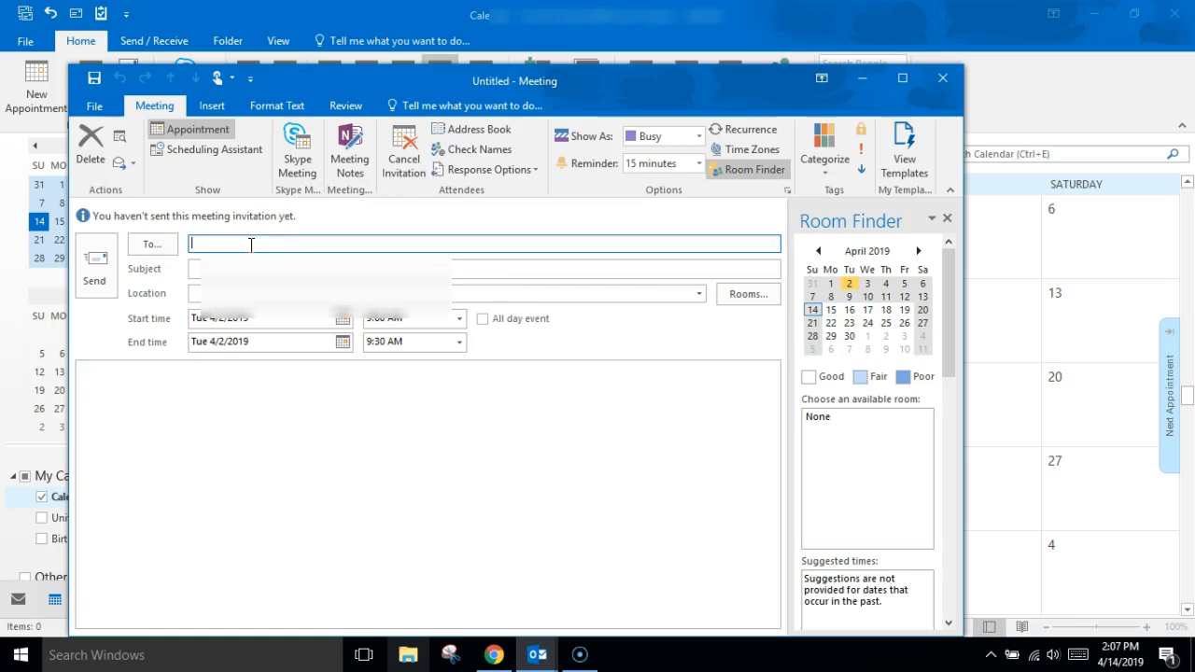
type("ni")
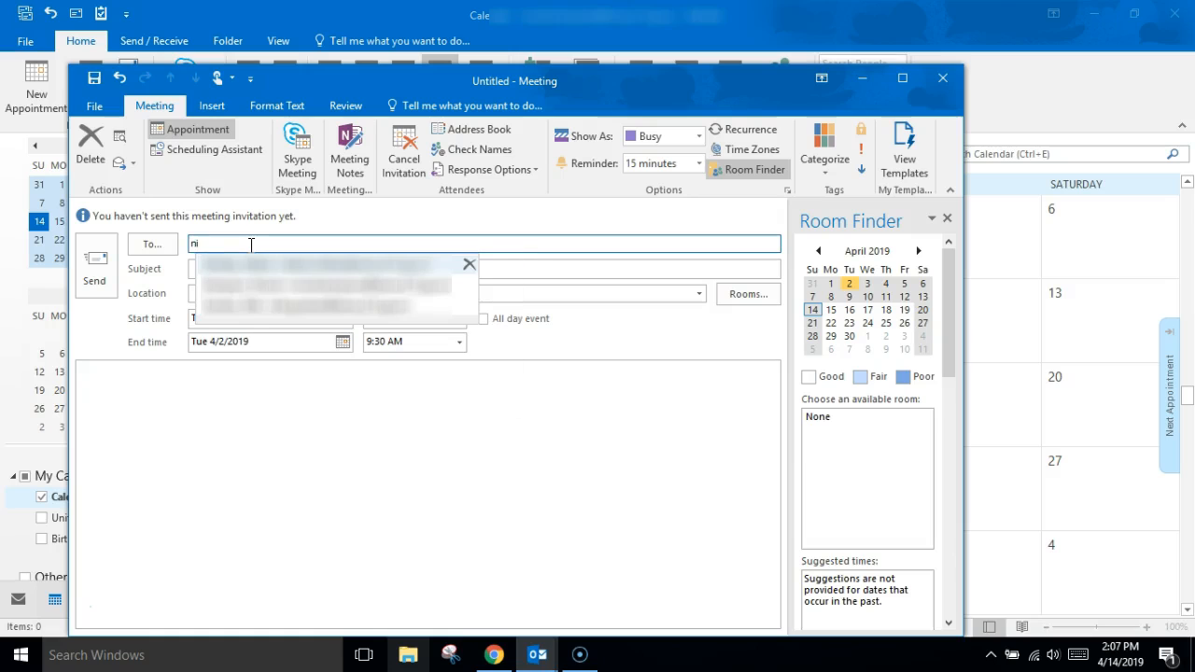
left_click(300, 286)
Enter "Create Video" as the meeting's subject and "Room 201" as its location.
left_click(280, 268)
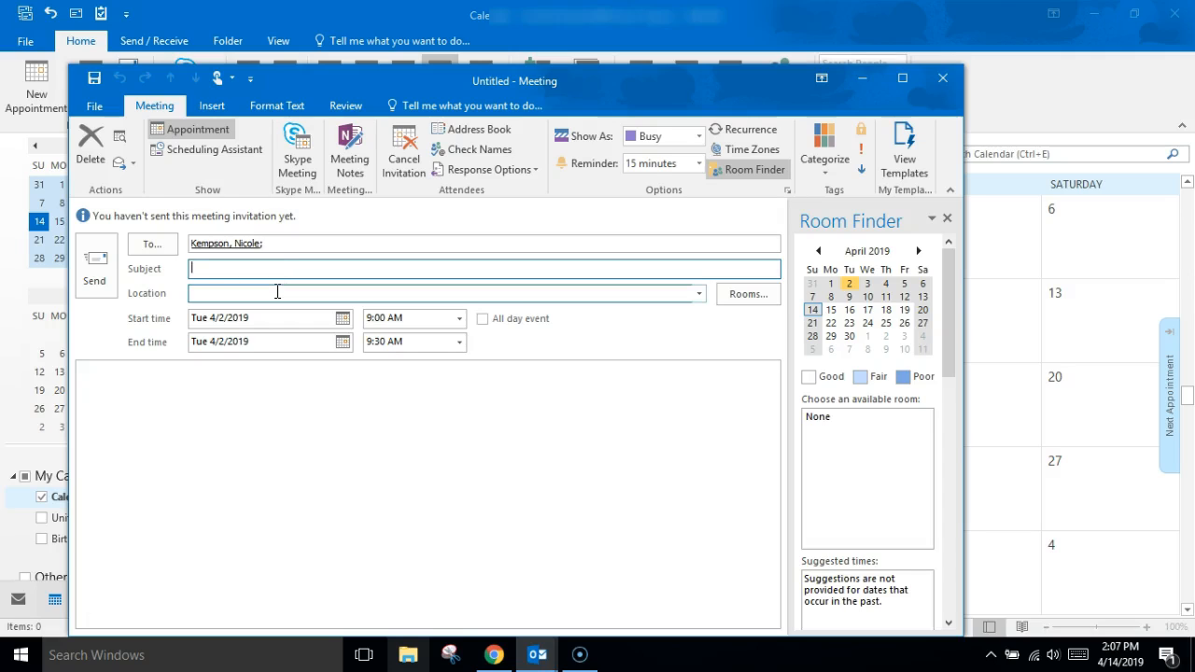
type("Create Video")
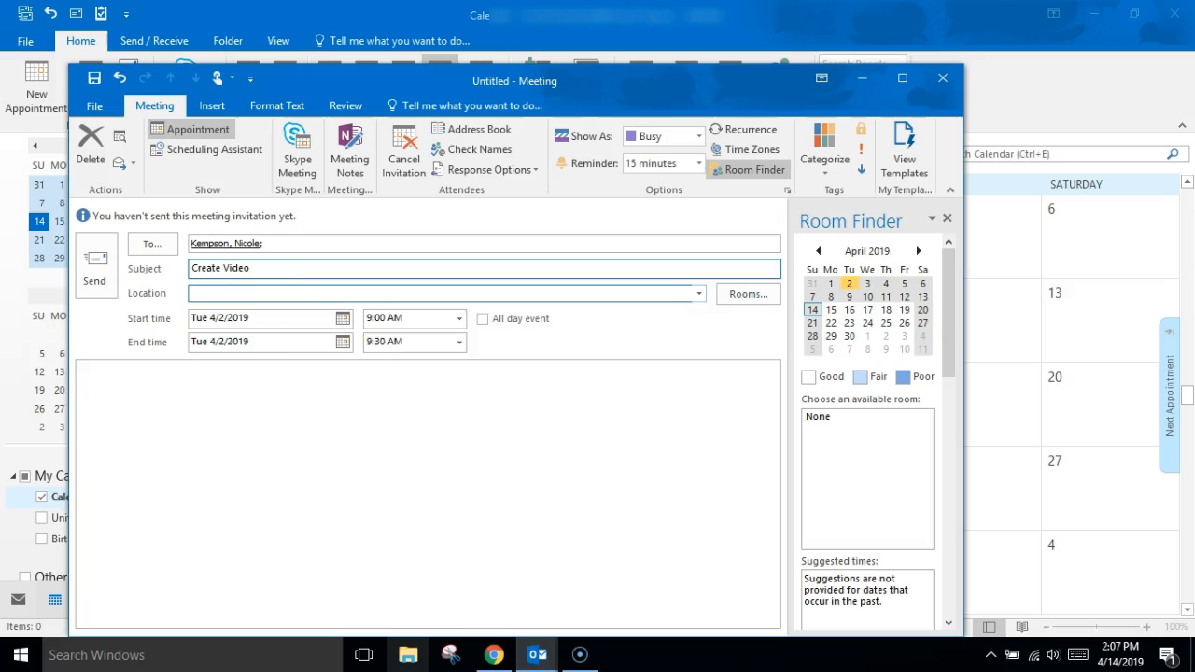
left_click(276, 297)
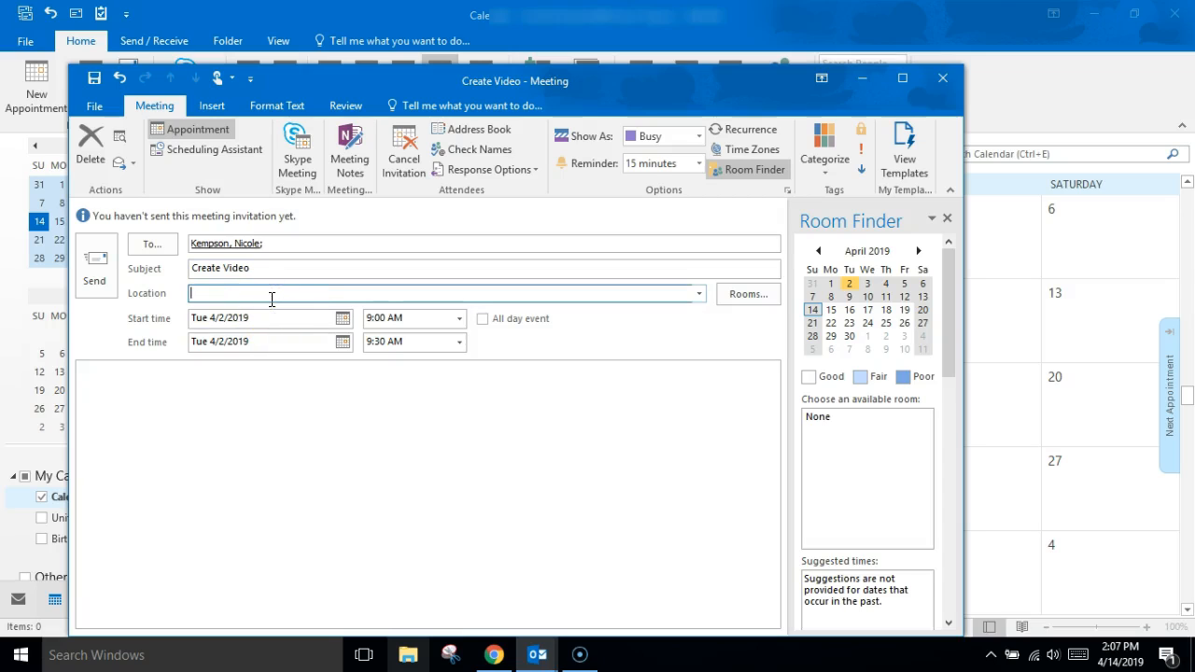
type("Room 201")
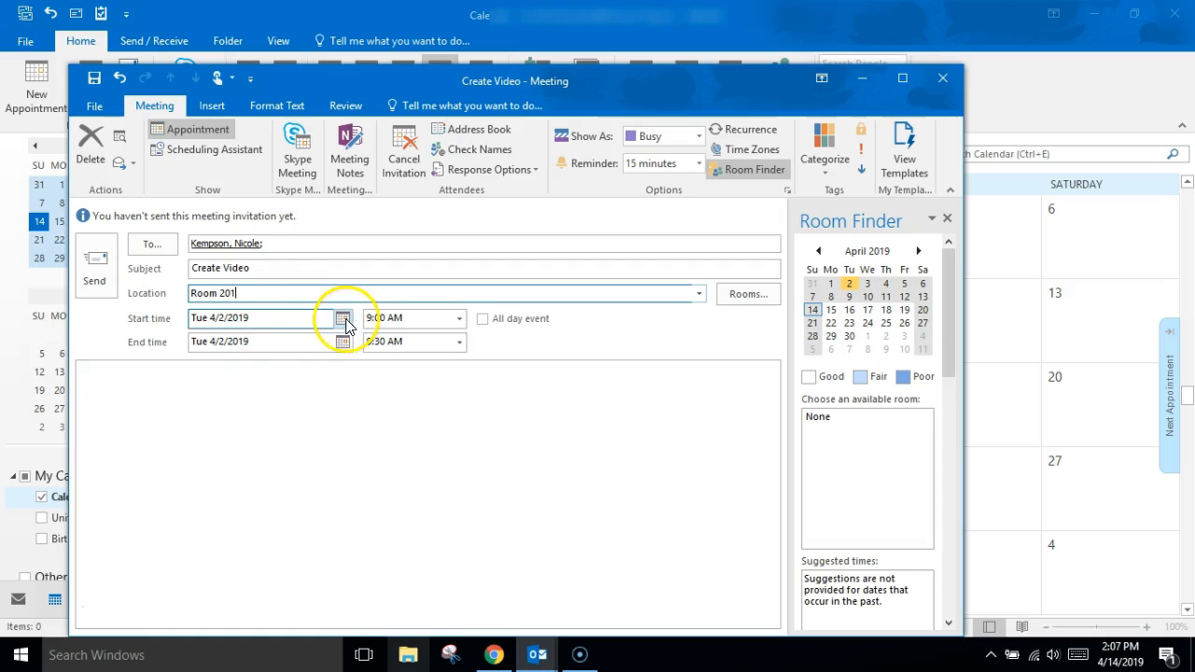
Set the meeting to start on Tuesday, April 9, 2019 at 10:00 AM.
left_click(345, 321)
left_click(257, 398)
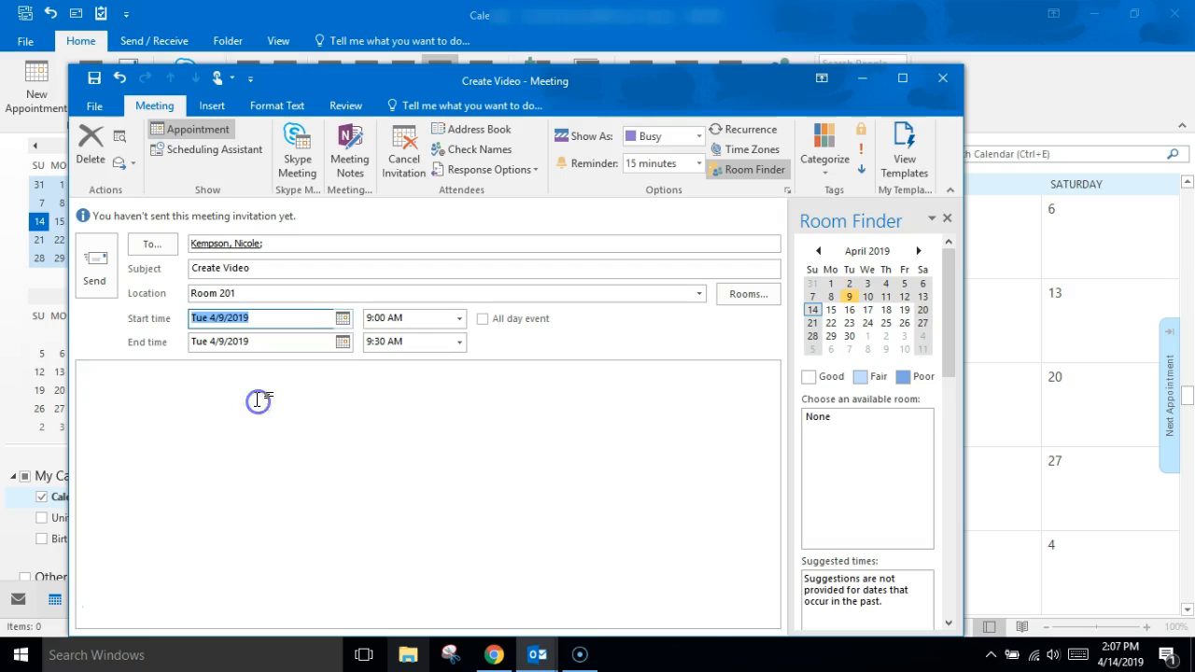
left_click(458, 318)
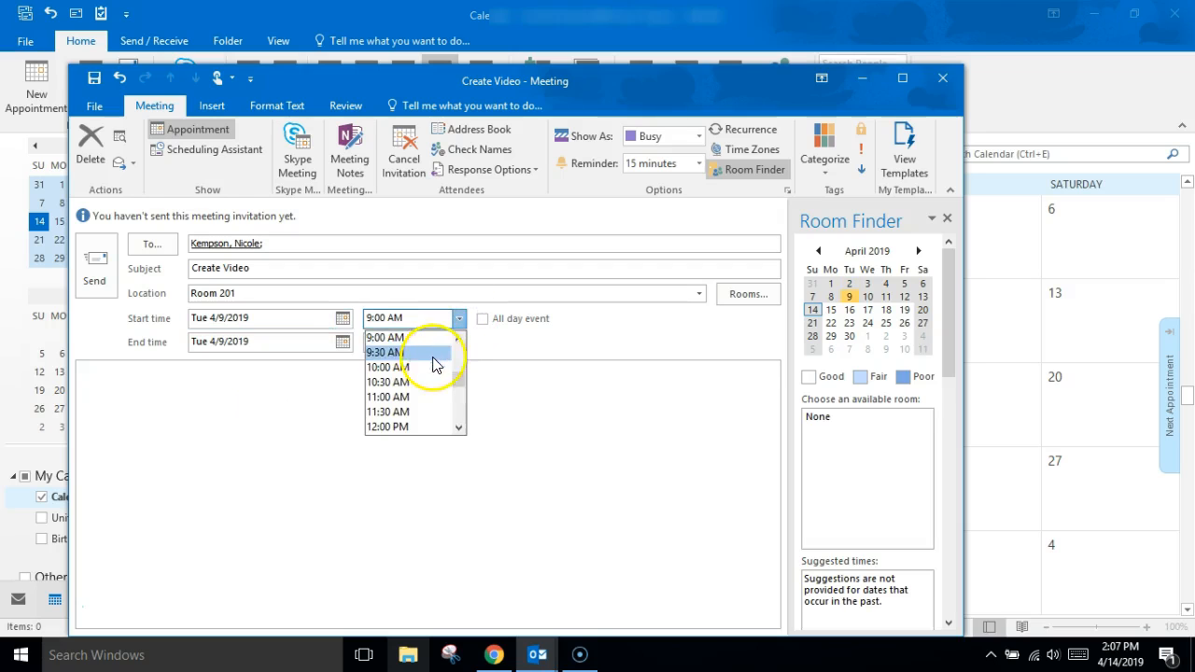
left_click(431, 367)
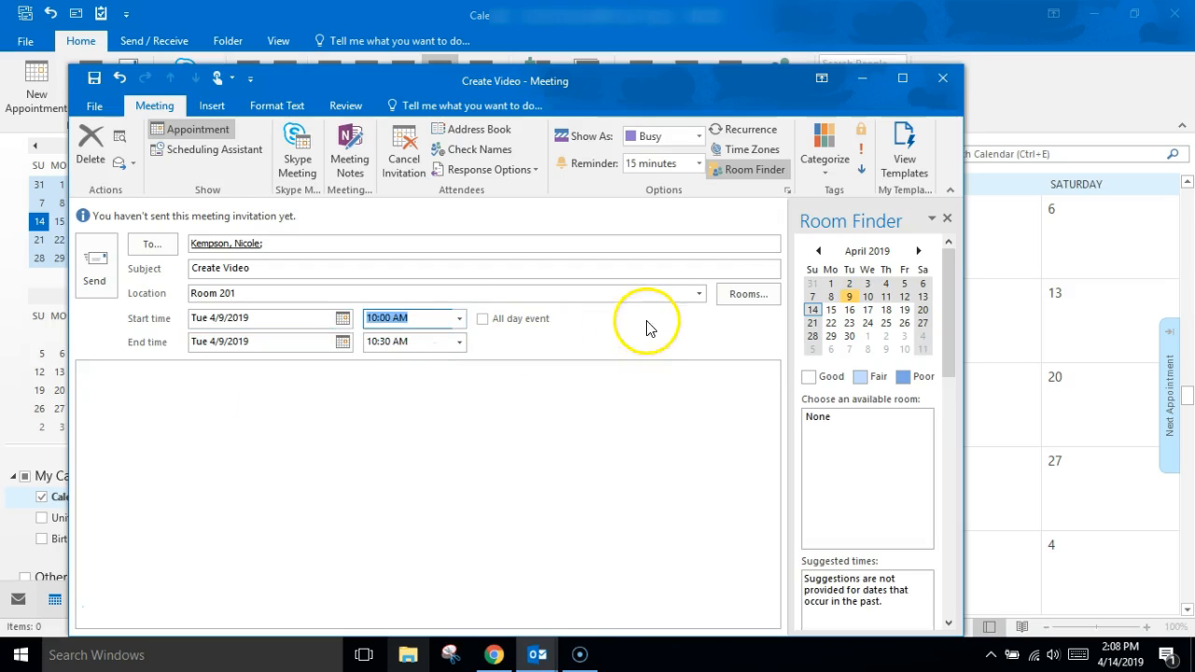
Open and dismiss the room selection, and review the meeting's Show As availability options.
left_click(746, 295)
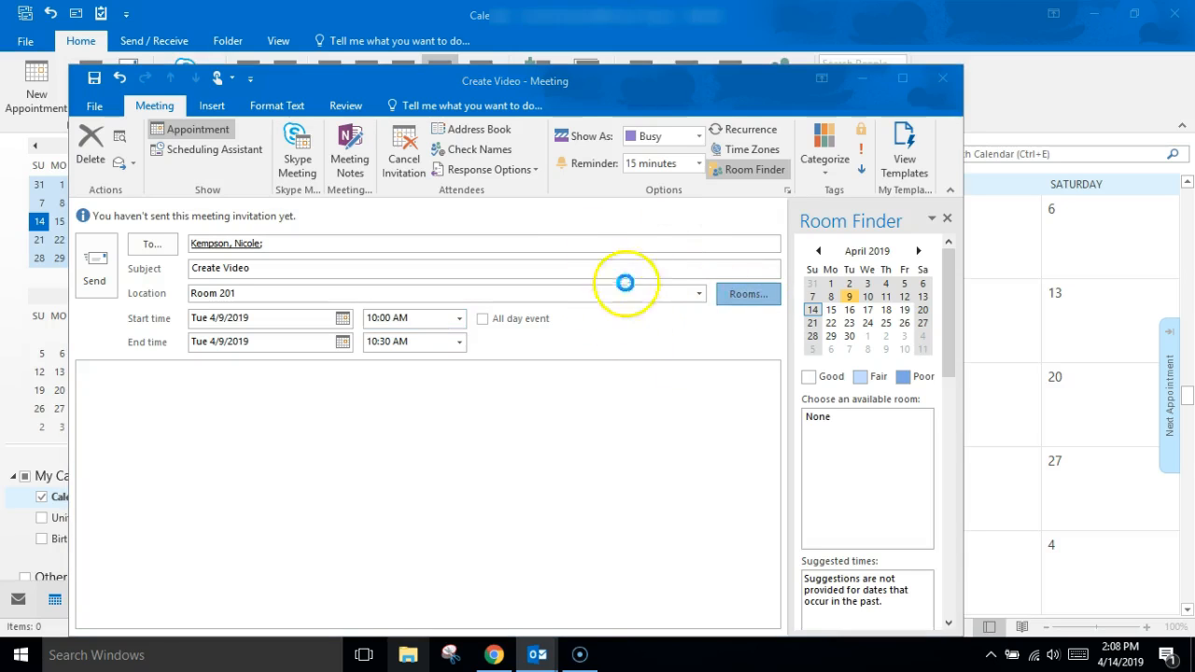
left_click(765, 162)
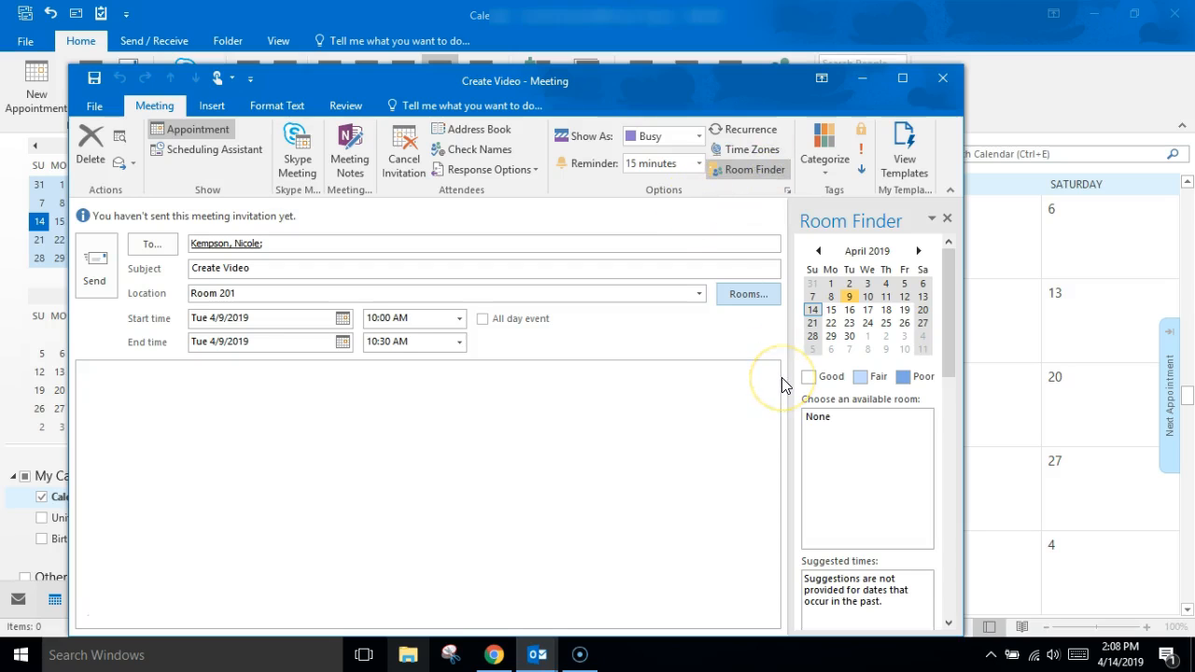
left_click(640, 146)
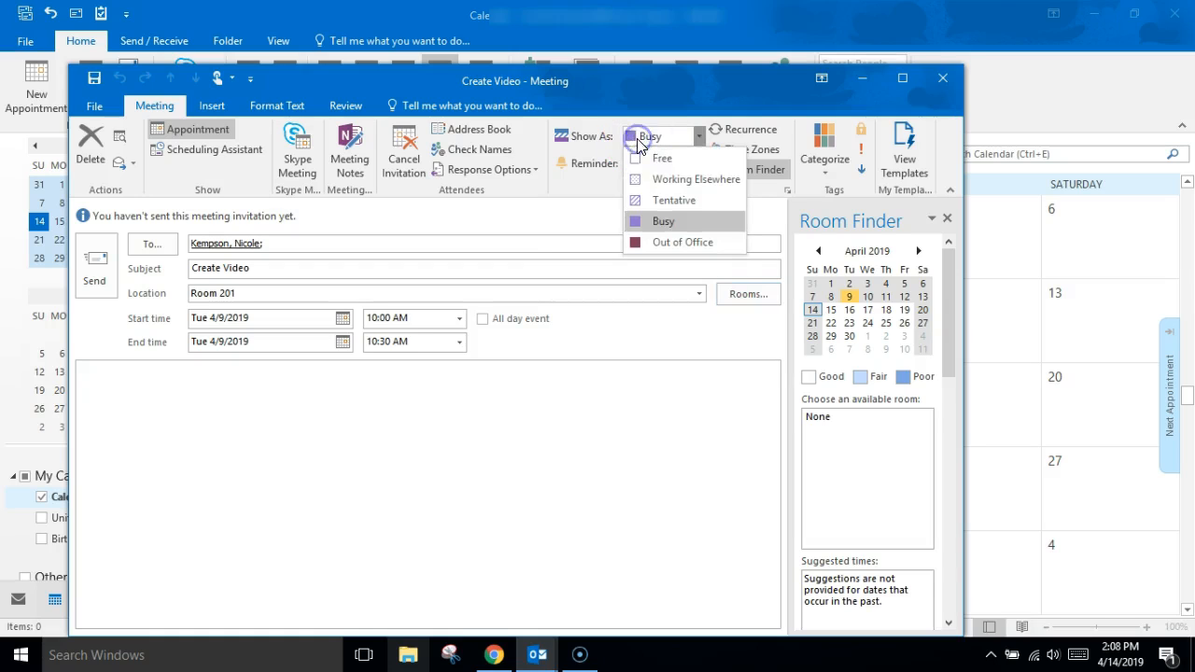
left_click(591, 176)
Browse the available reminder times for the meeting, and close the list without choosing another one.
right_click(695, 170)
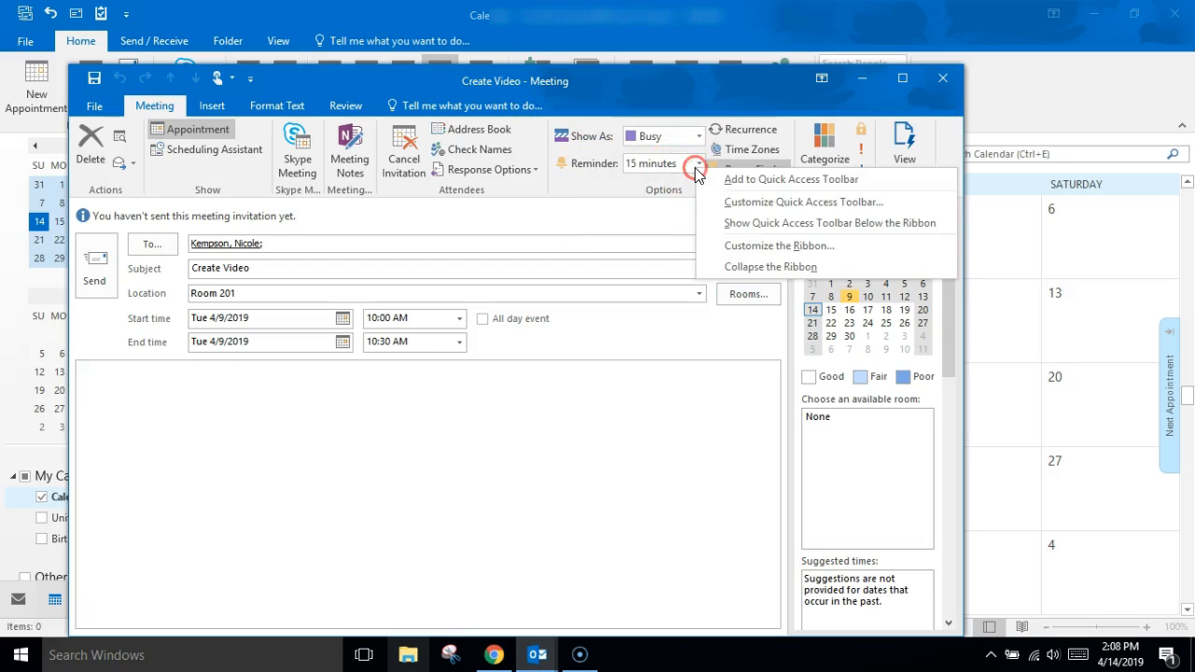
left_click(679, 161)
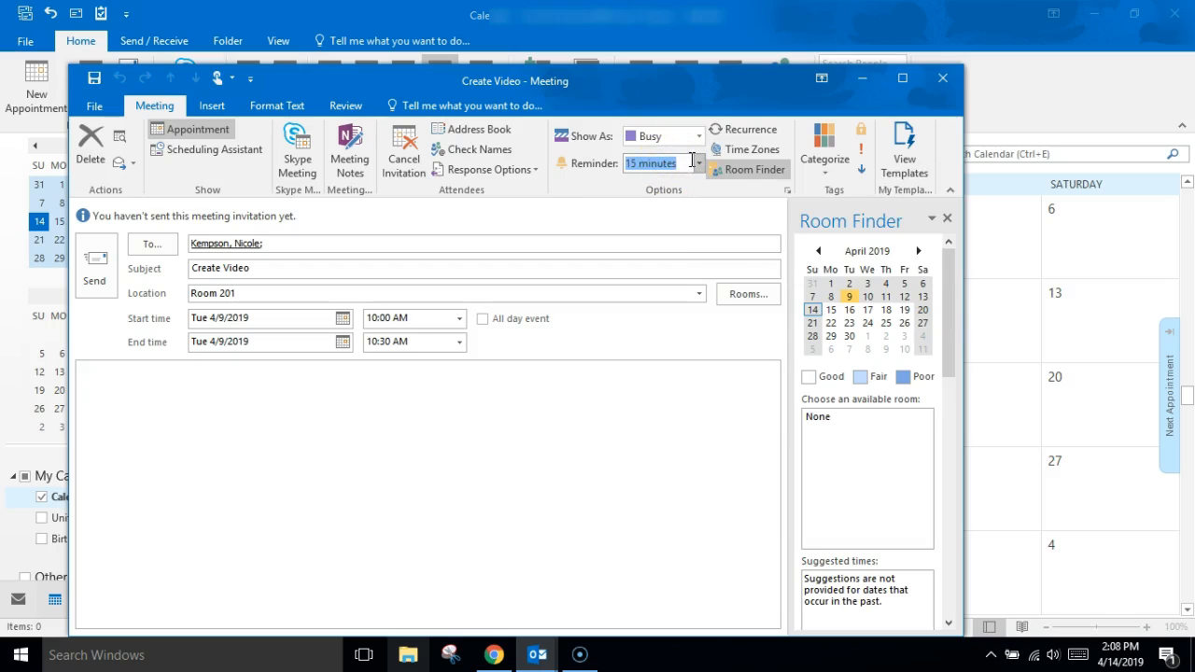
left_click(698, 164)
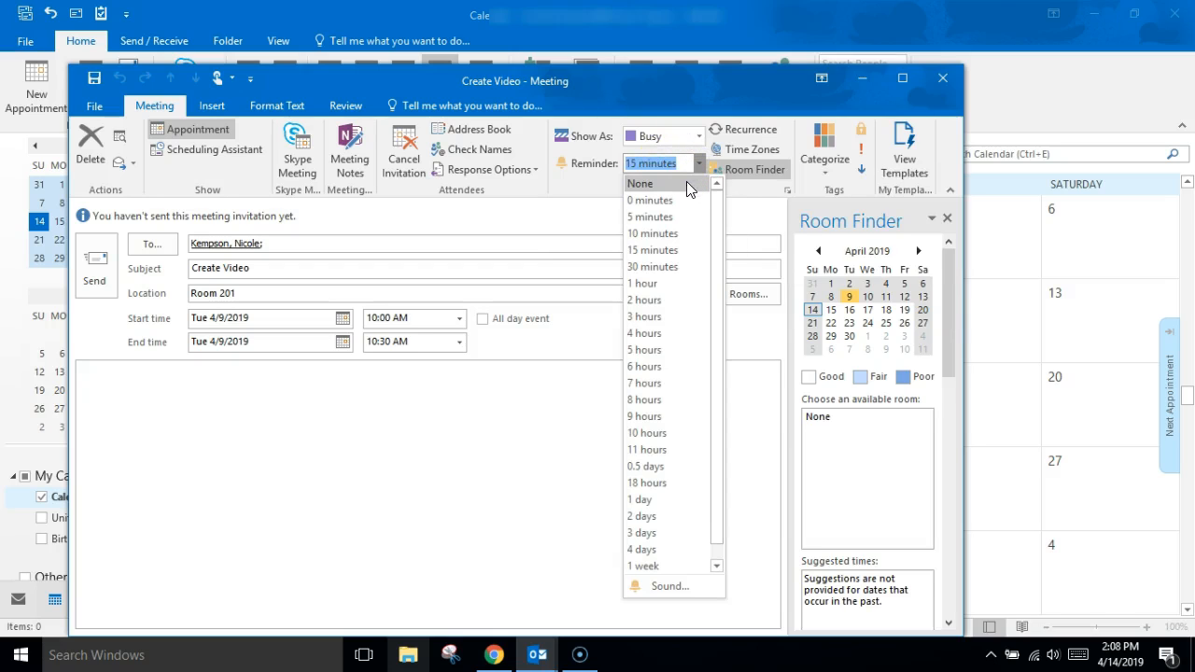
left_click(688, 202)
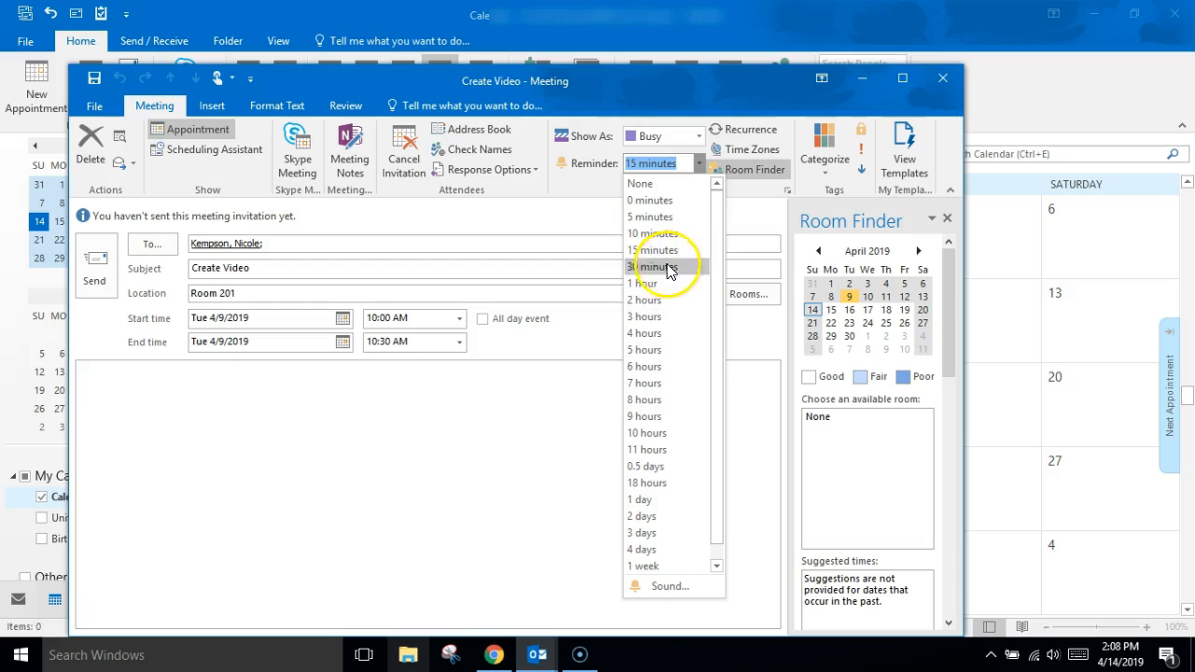
left_click_drag(717, 453, 717, 482)
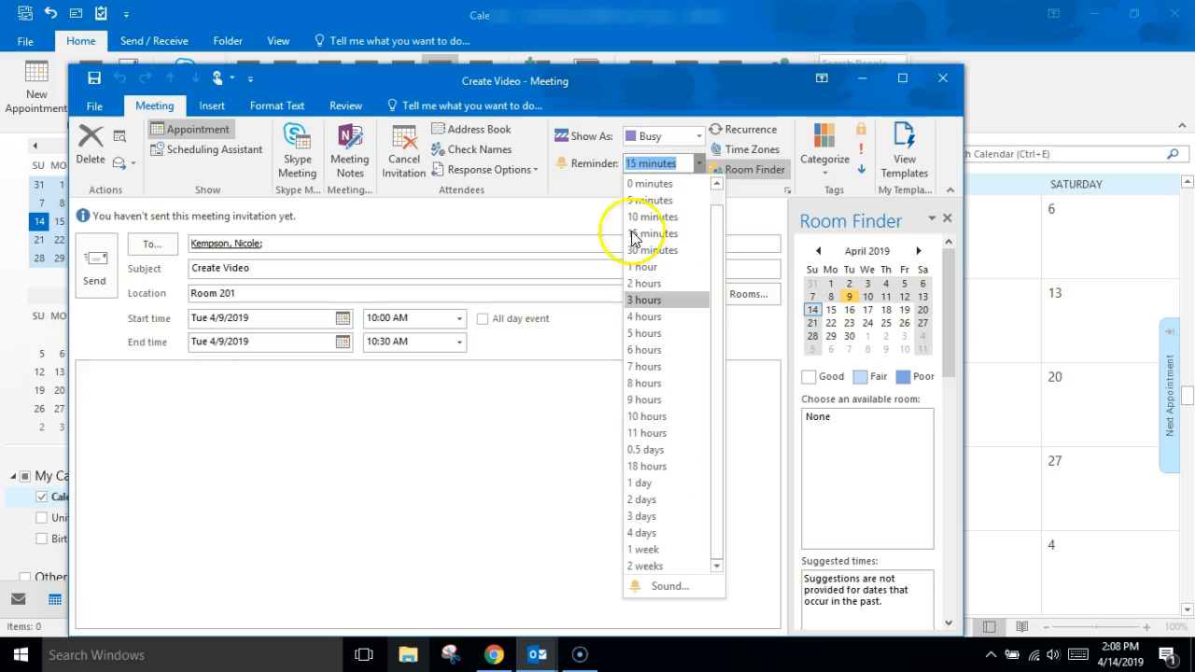
left_click(425, 459)
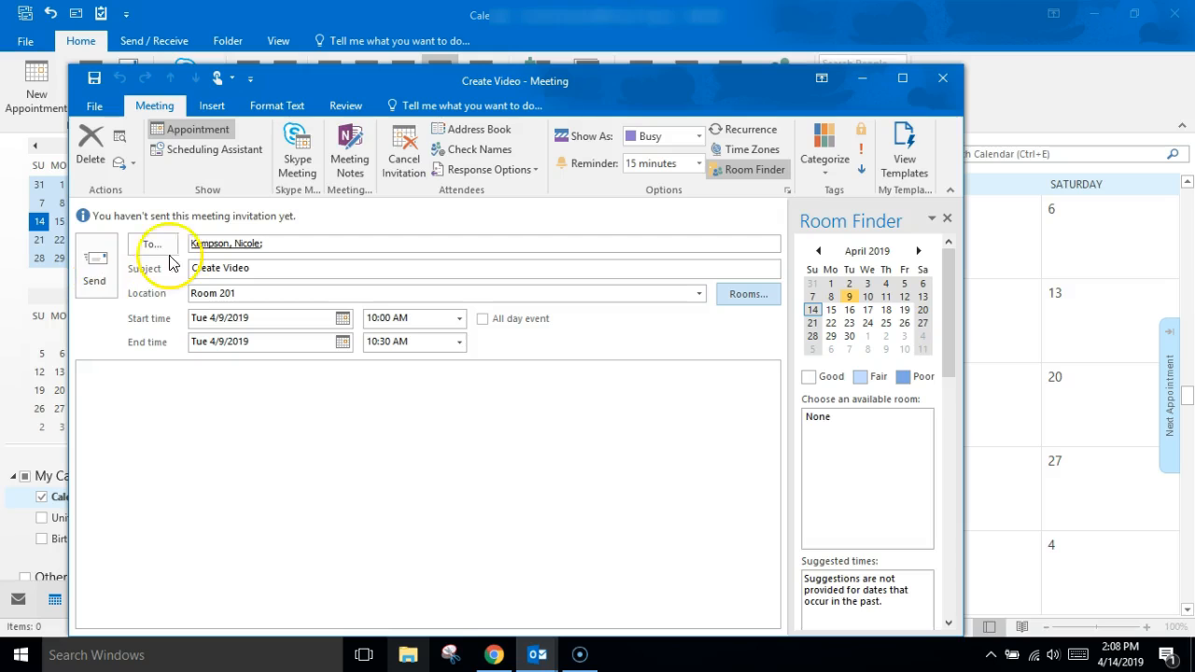
Cancel the "Create Video" meeting's invitation and close the resulting appointment without saving it.
left_click(400, 166)
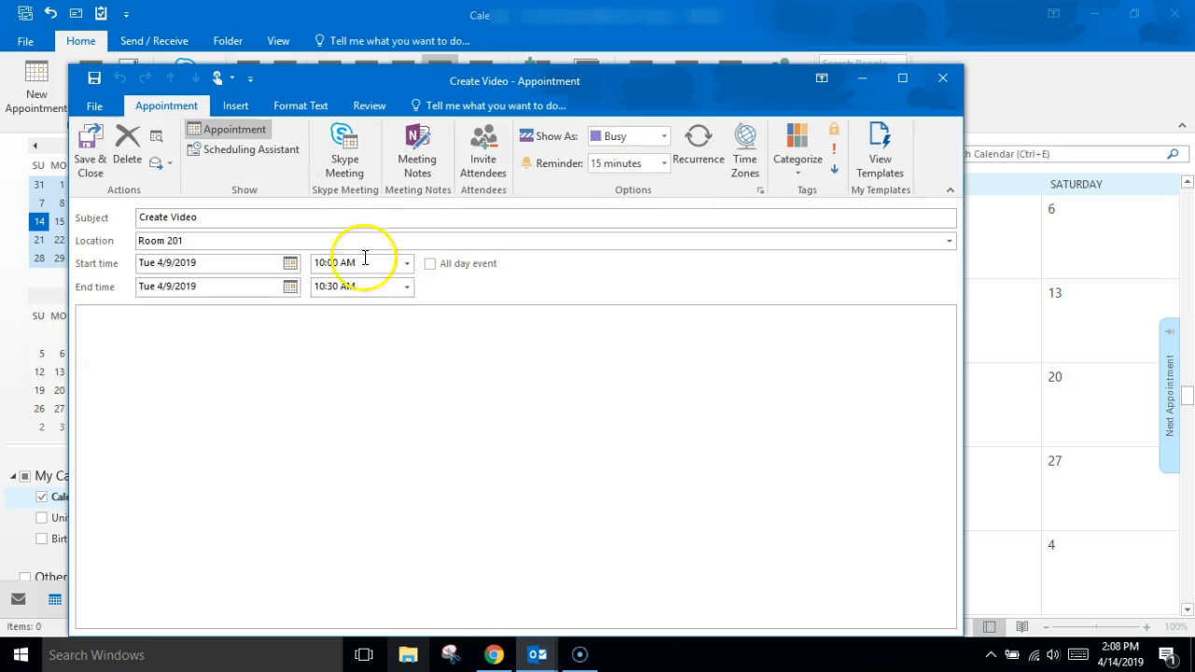
left_click(943, 77)
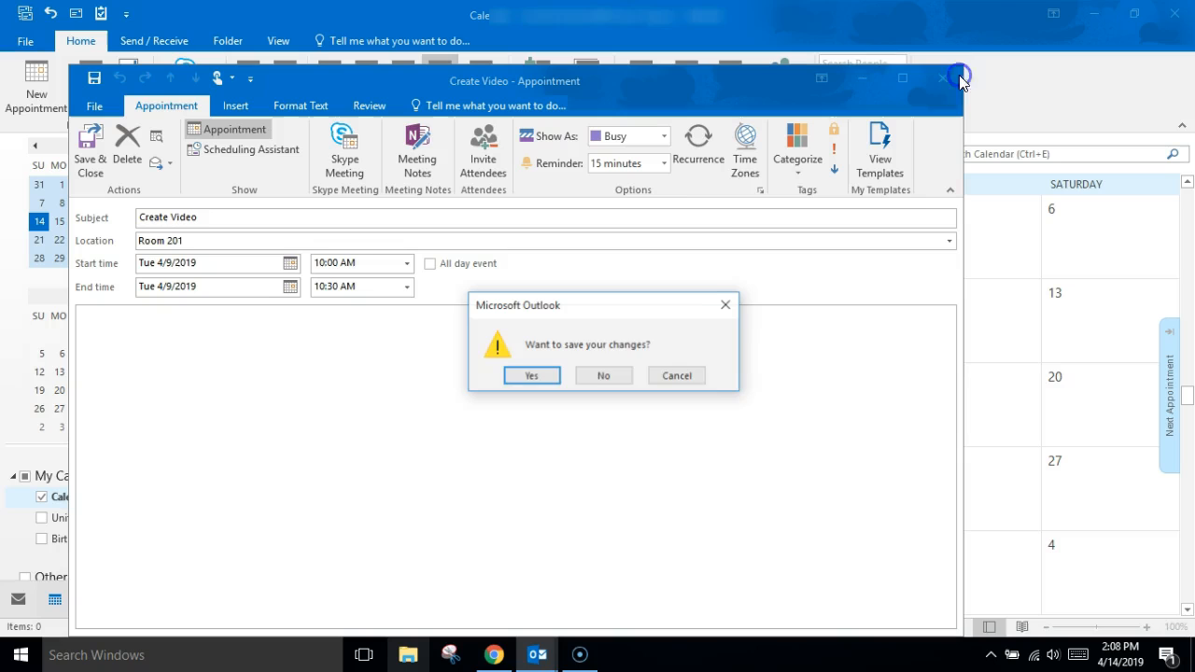
left_click(605, 377)
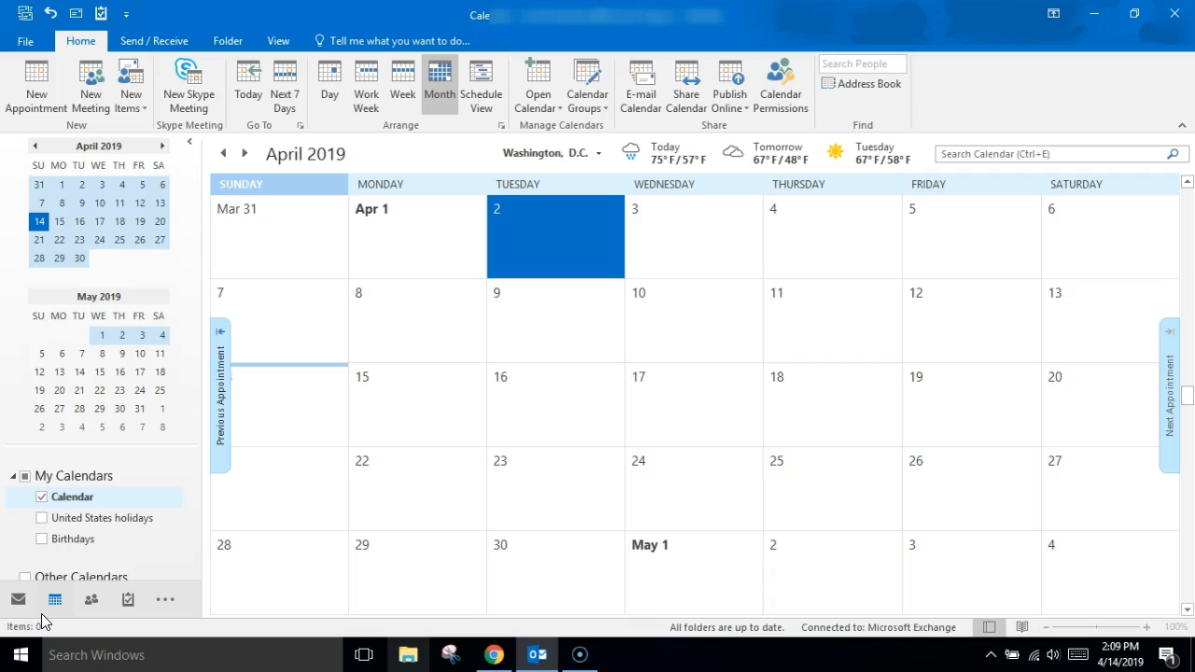
Start a new Skype meeting for April 2, 2019 and add the suggested contact as an attendee.
left_click(188, 82)
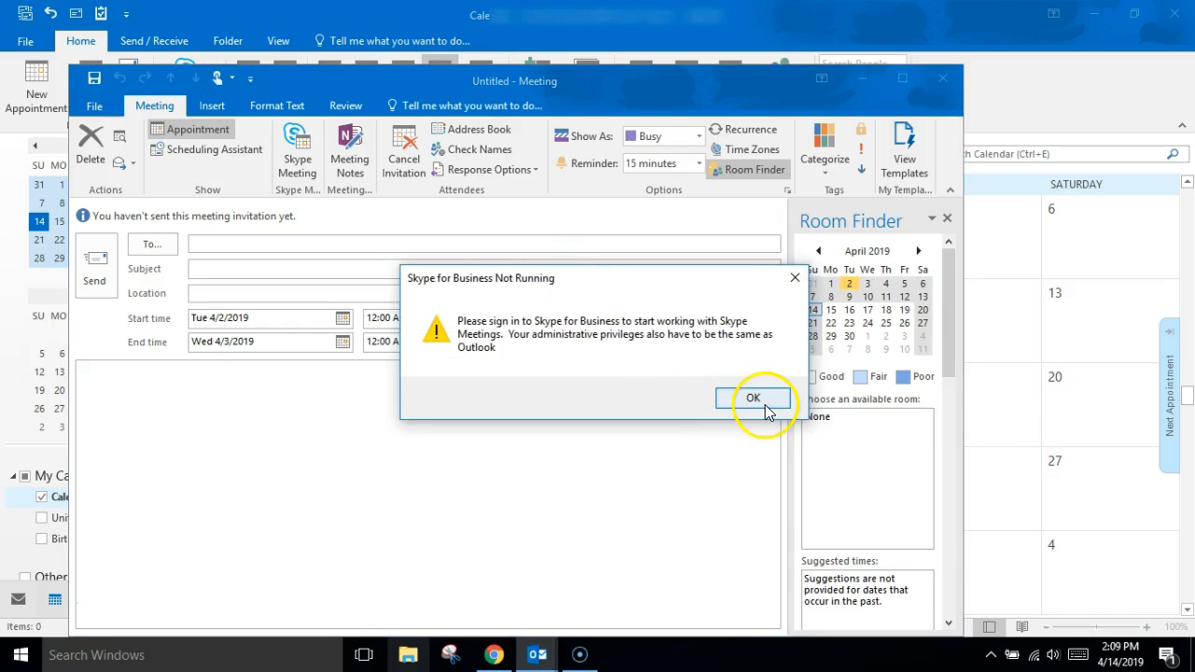
left_click(753, 399)
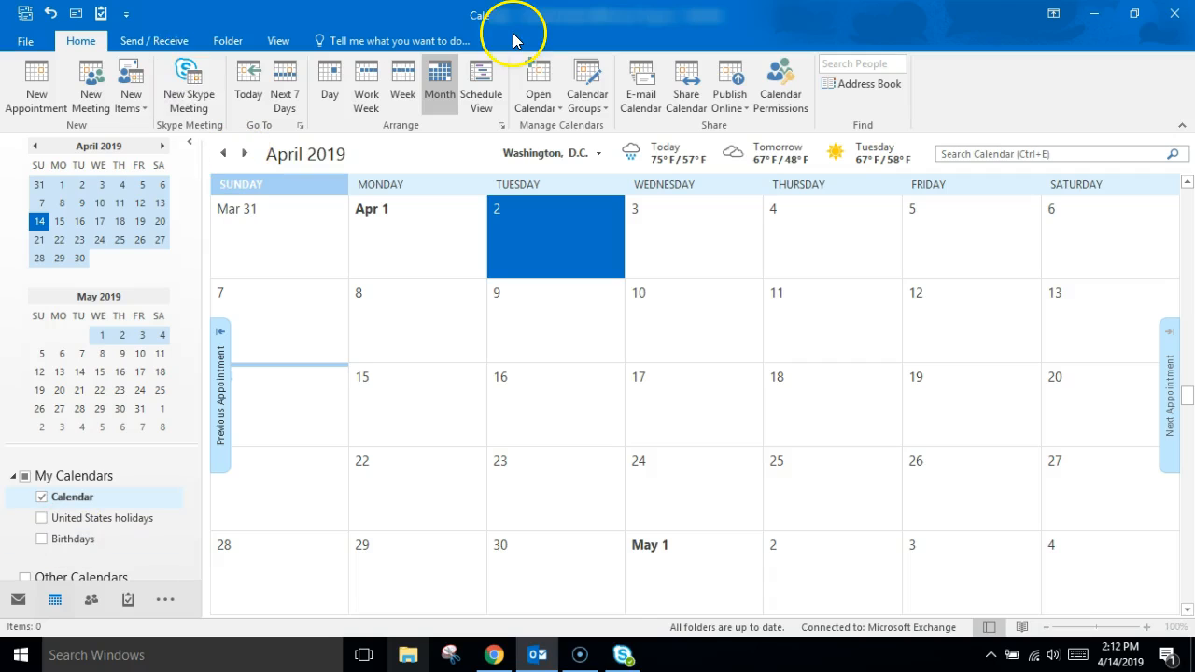
left_click(186, 86)
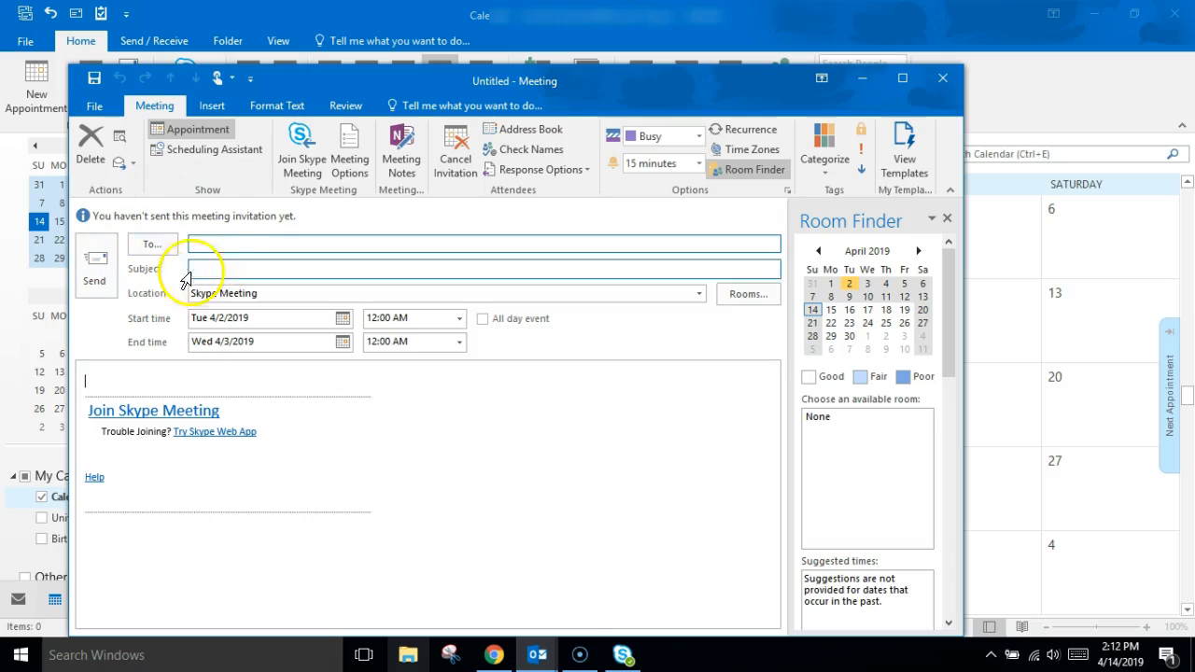
left_click(248, 244)
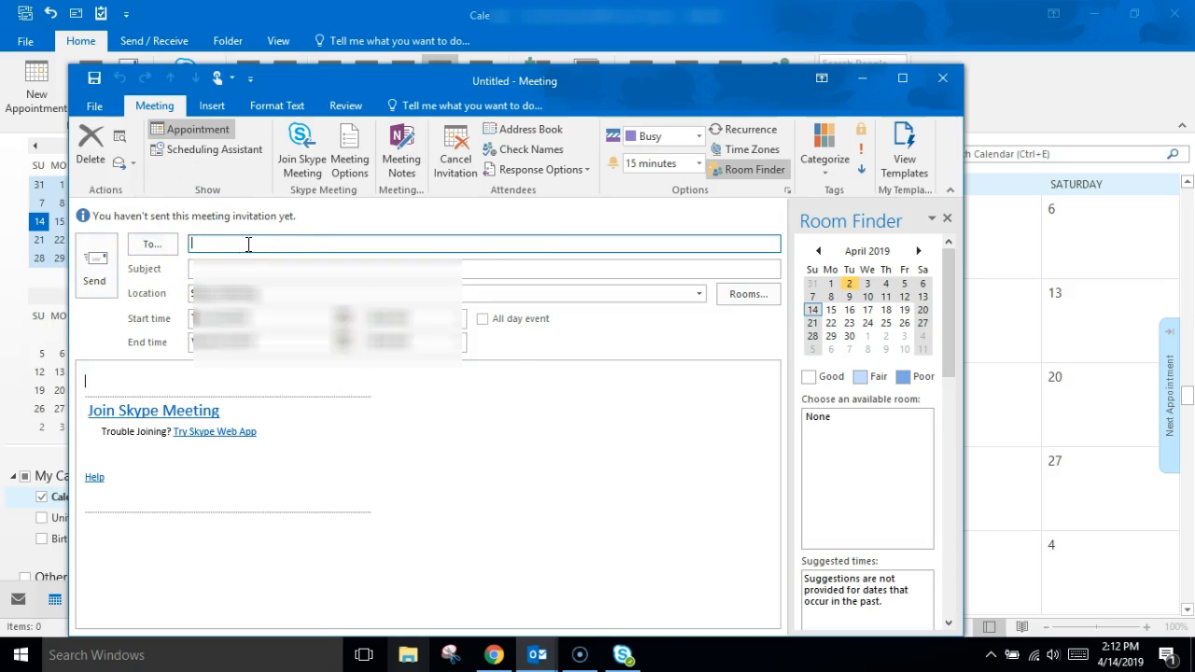
type("kem")
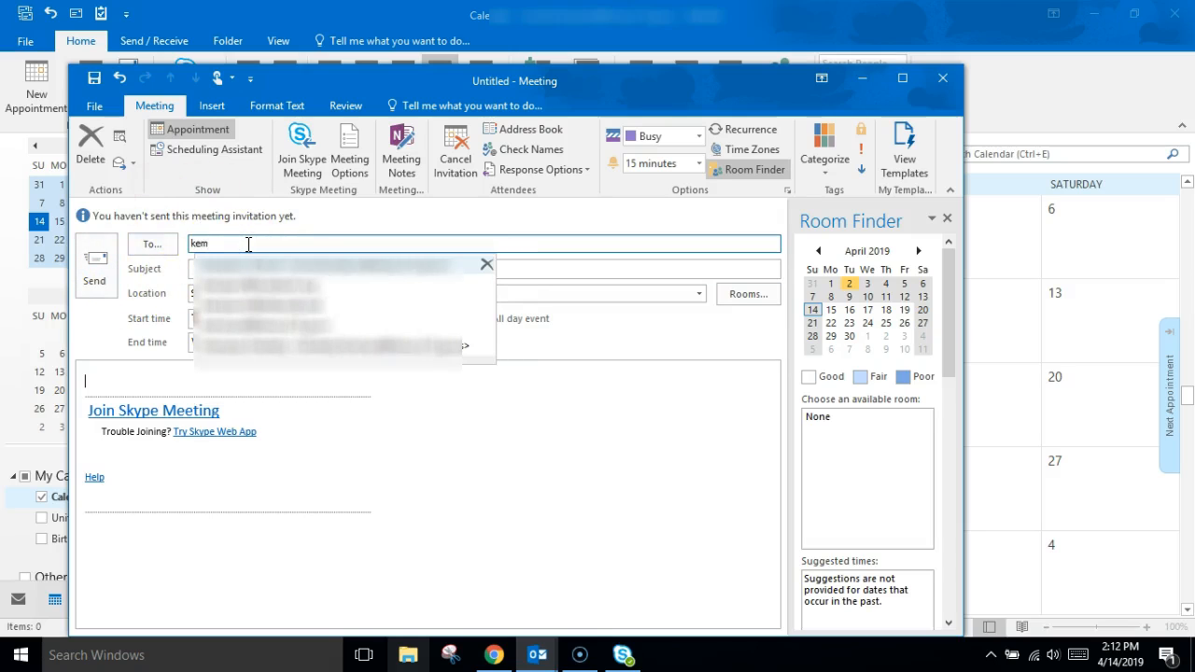
key("Return")
Enter "Video" as the Skype meeting's subject and set its start time to 12:30 PM.
left_click(244, 265)
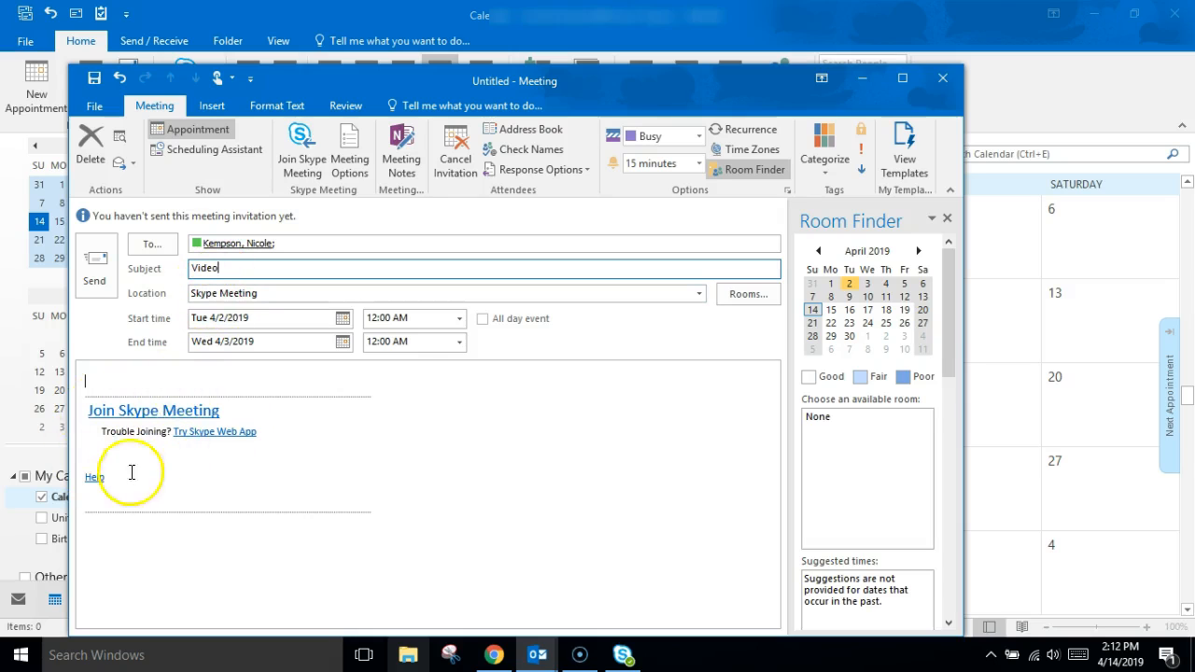
left_click(460, 318)
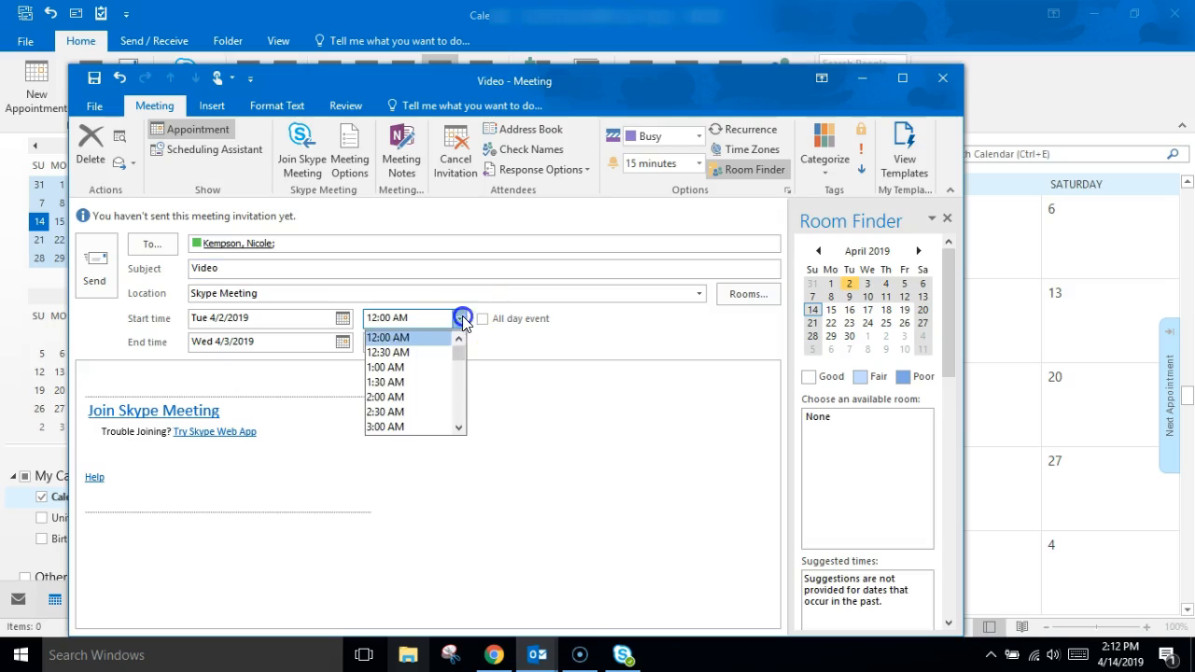
left_click(456, 406)
left_click(455, 406)
left_click(456, 406)
left_click(435, 411)
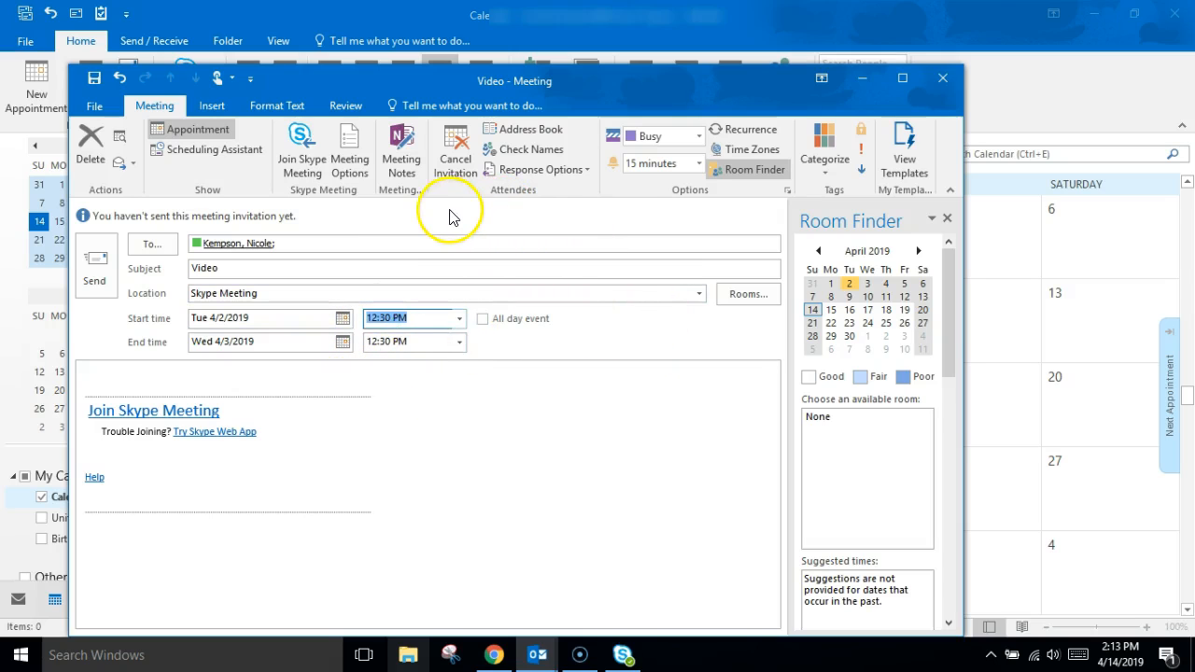
Set the Skype meeting's reminder to 30 minutes and check the attendee's name against the address book.
left_click(698, 164)
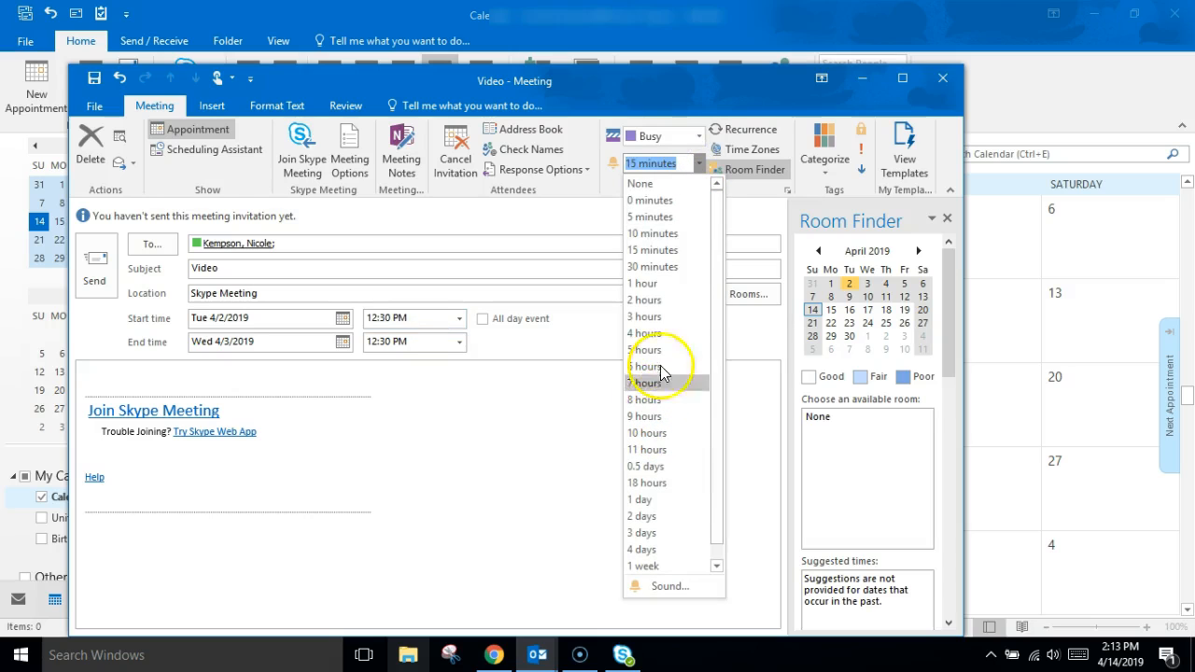
left_click(658, 267)
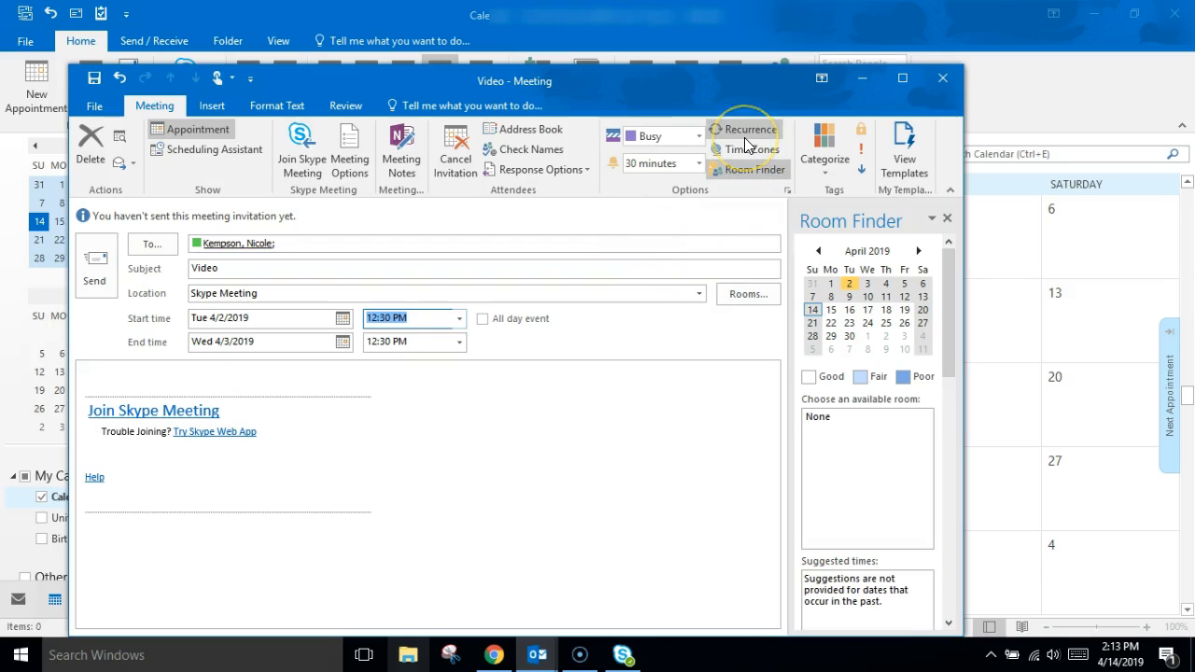
left_click(528, 151)
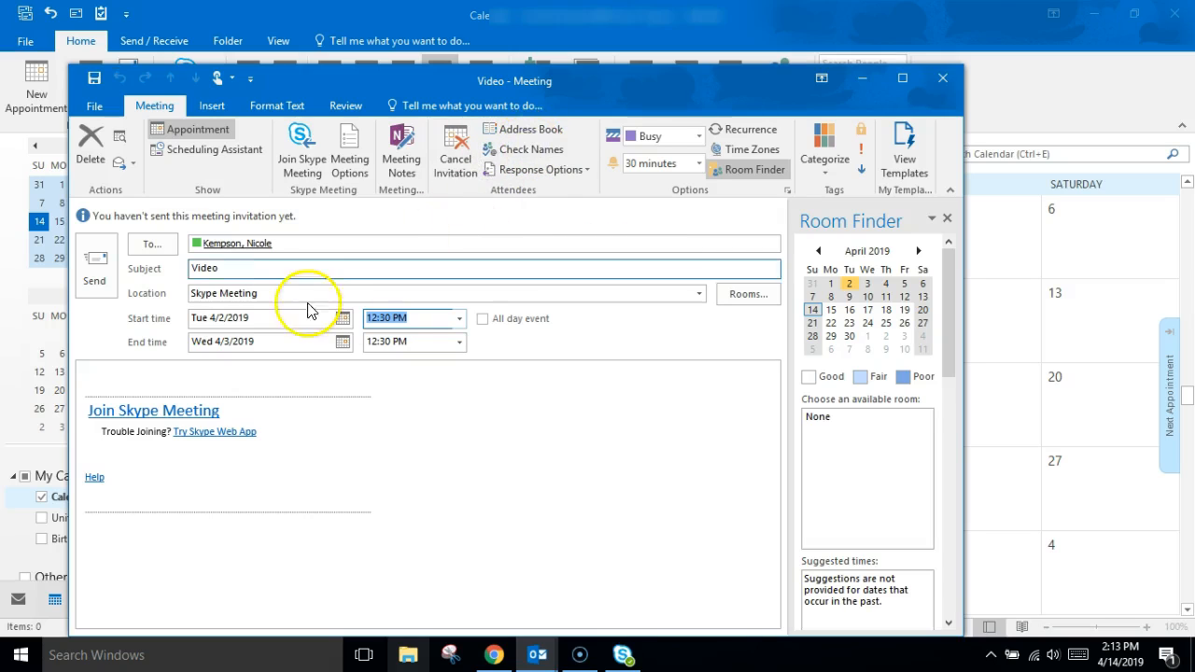
Send the "Video" Skype meeting request anyway, keeping its date in the past.
mouse_move(203, 247)
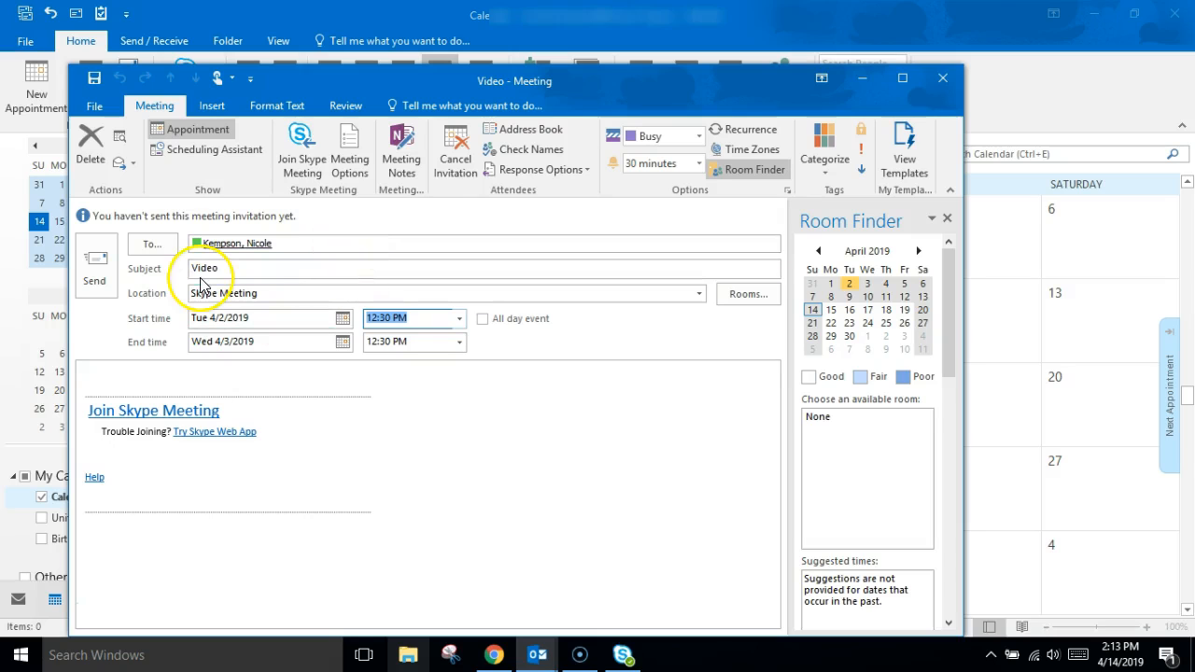
left_click(103, 267)
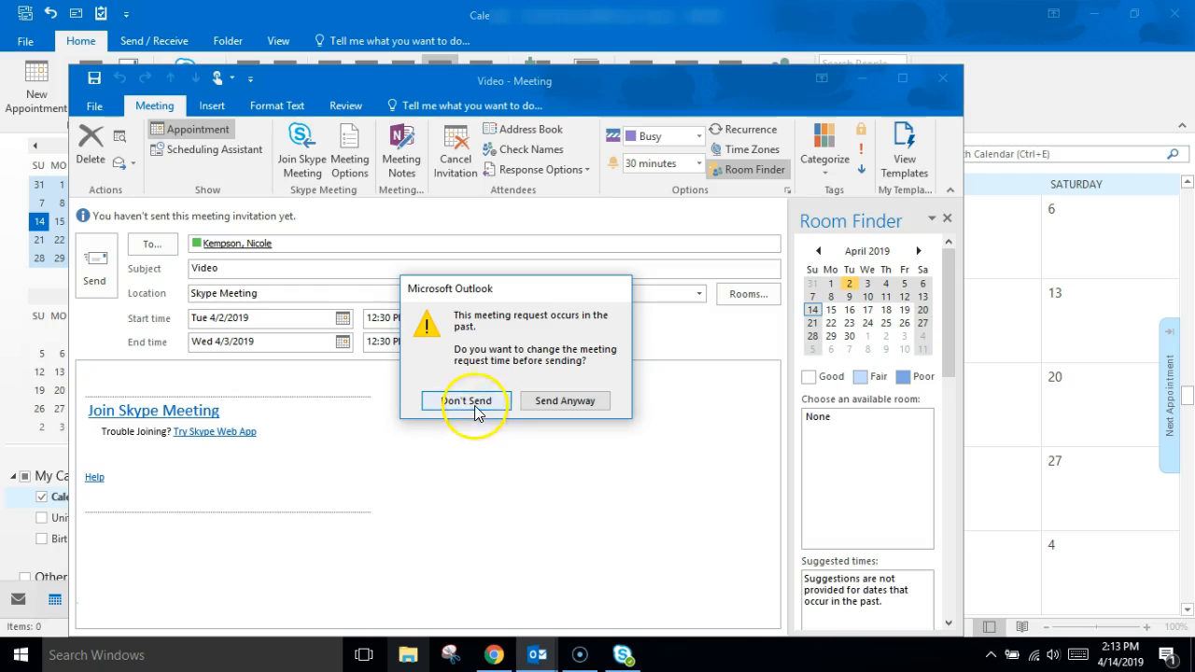
left_click(552, 402)
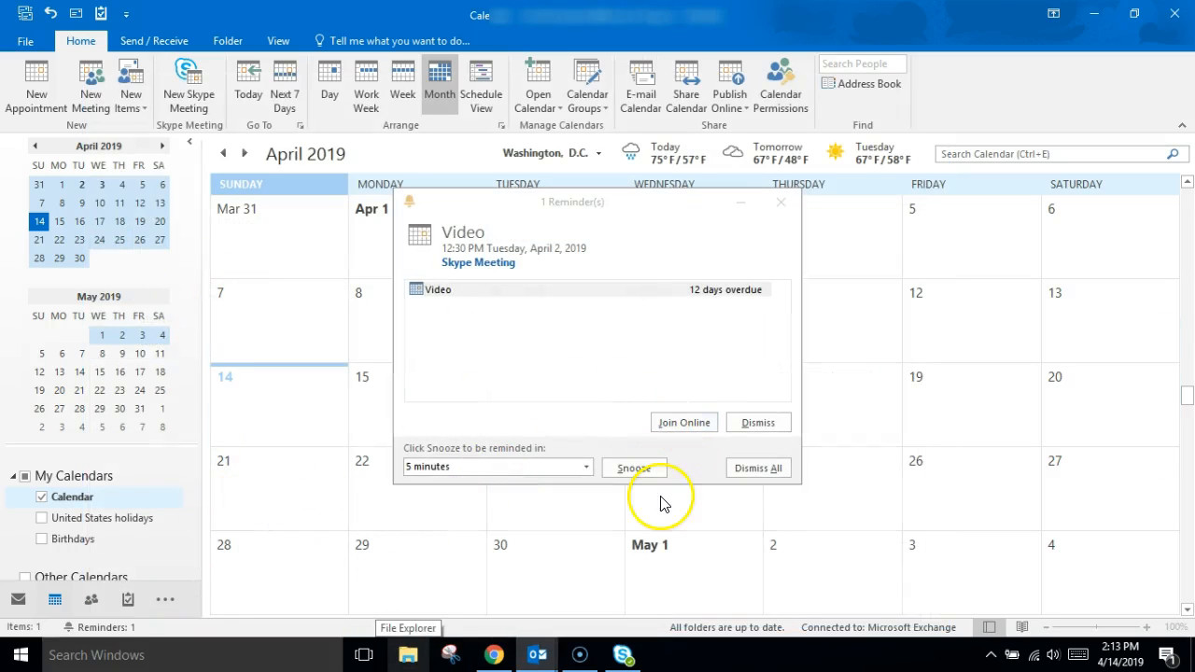
left_click(696, 270)
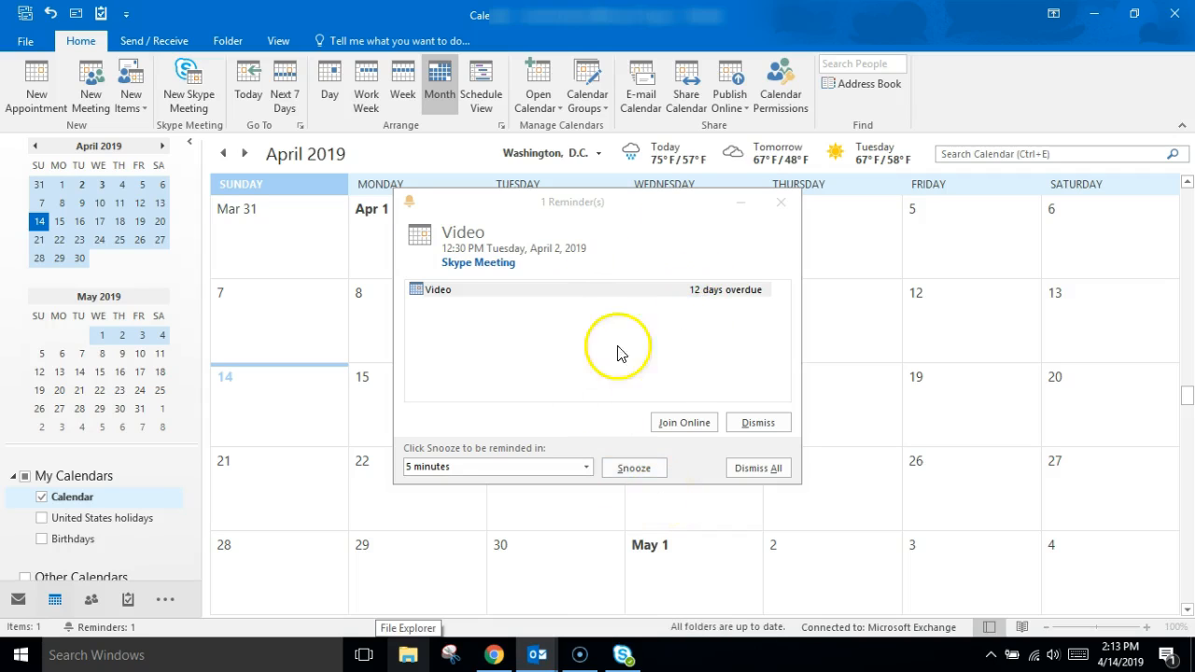